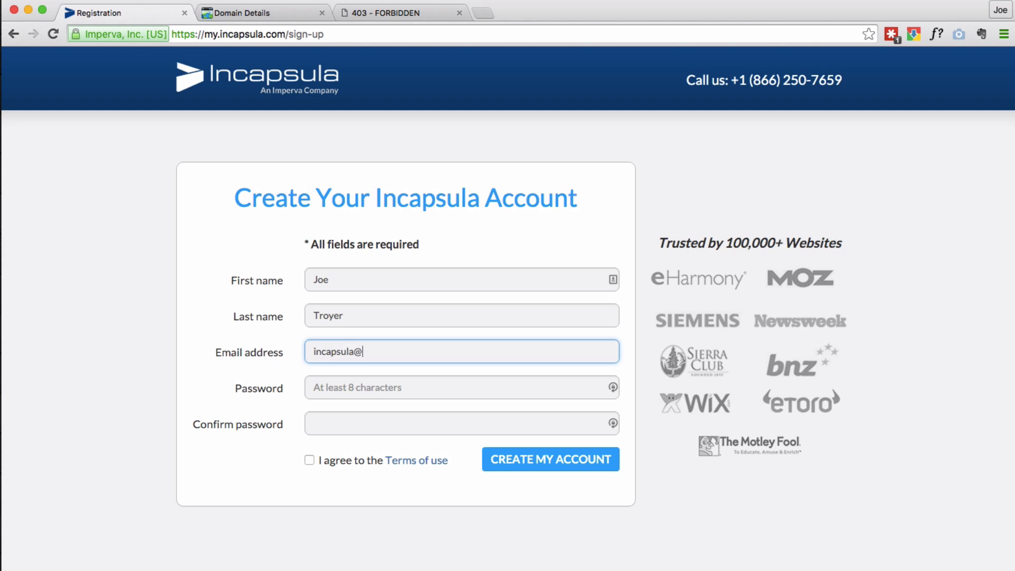
- Finish the sign-up e-mail, enter and confirm the password, accept the Terms of use, and create the account
text(web1syndication.com)
key(Tab)
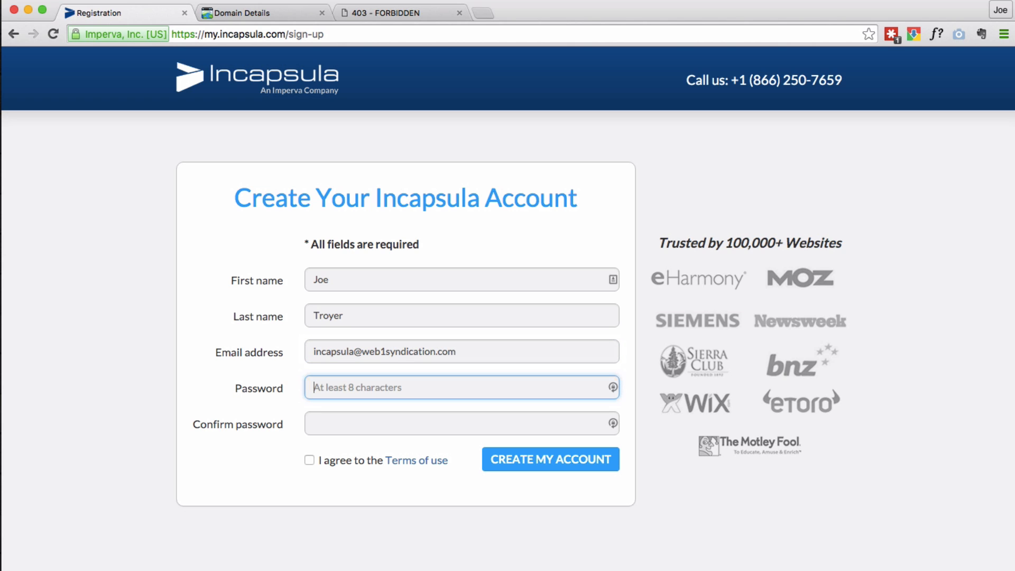
text(••••••••)
key(Tab)
text(••••••••)
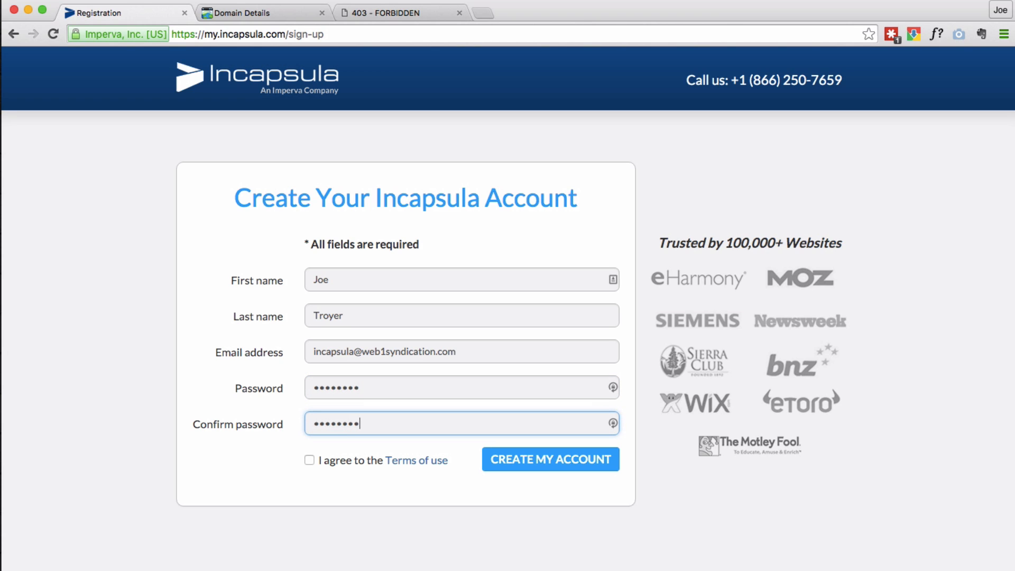
click(309, 460)
click(517, 460)
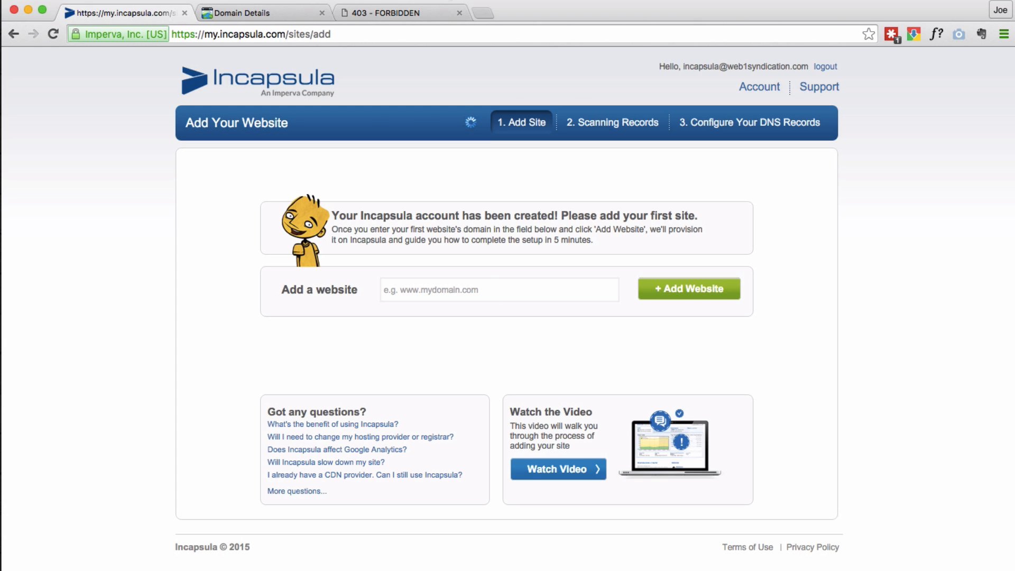
click(378, 12)
click(203, 31)
key(super+c)
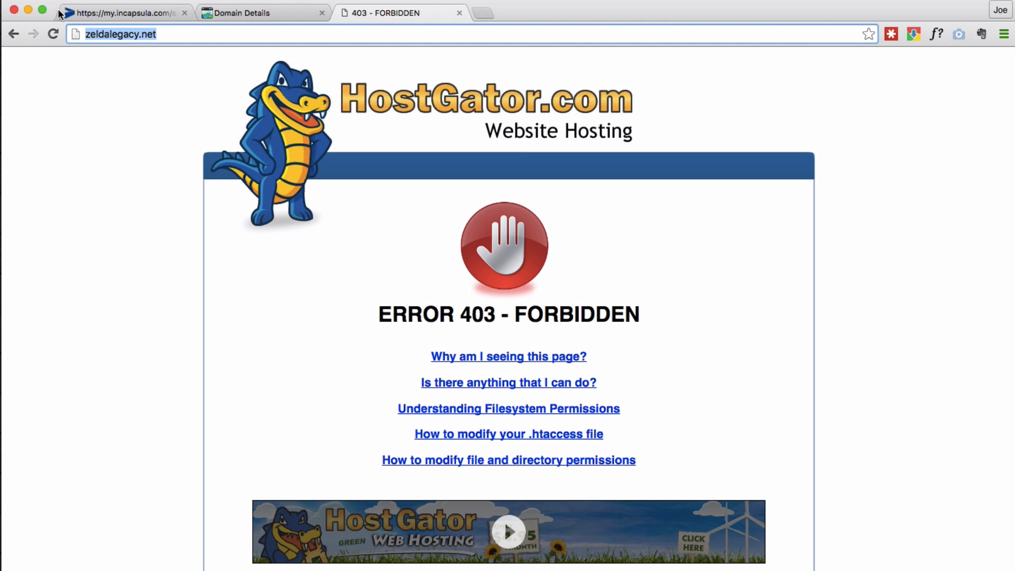
click(87, 16)
click(611, 296)
key(super+v)
key(BackSpace)
click(405, 289)
key(BackSpace)
key(BackSpace)
key(BackSpace)
key(BackSpace)
key(BackSpace)
key(BackSpace)
key(BackSpace)
click(691, 294)
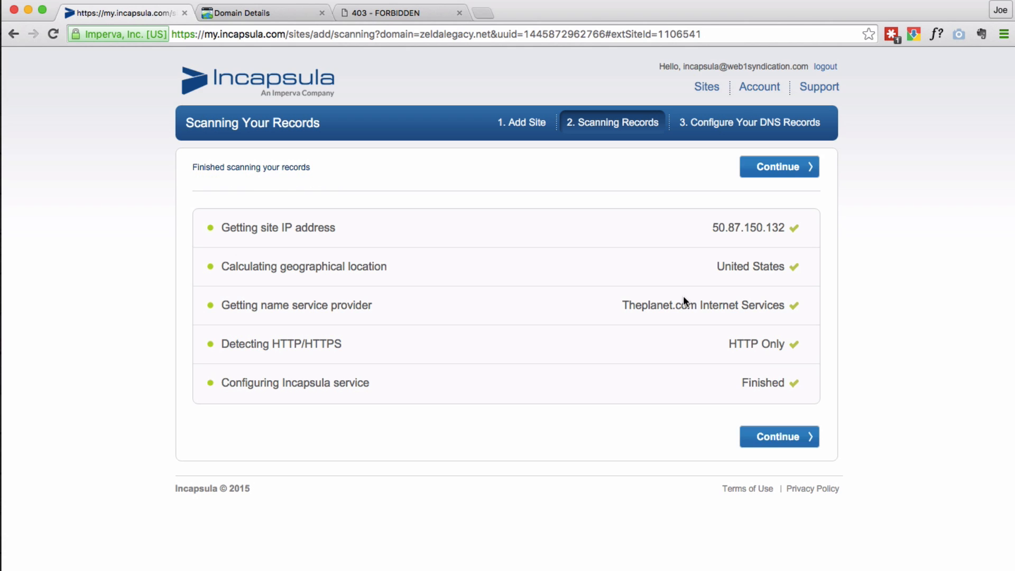
- Continue past the record scan and review the two A-record and www CNAME instructions
click(772, 443)
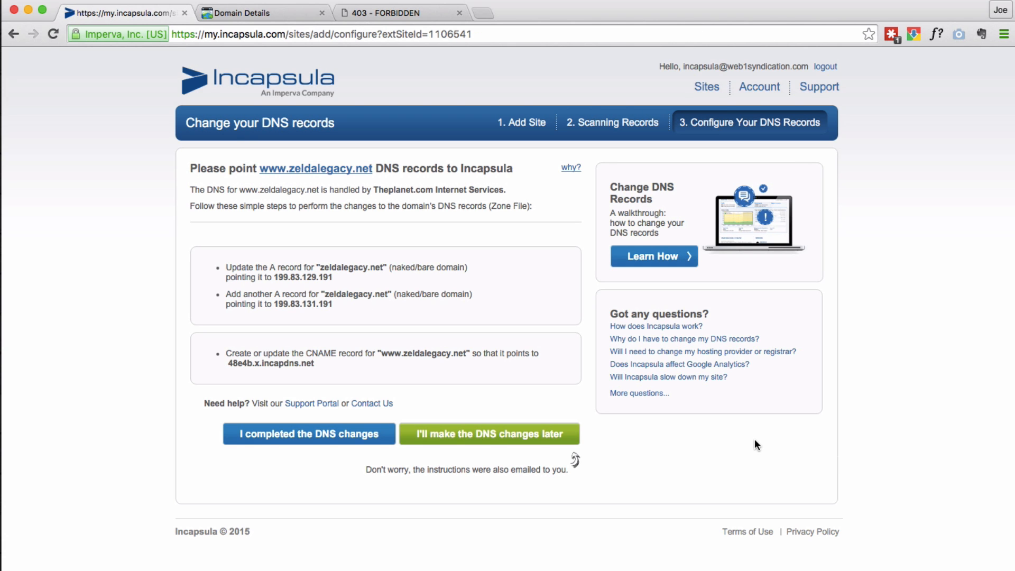
drag(225, 267, 469, 275)
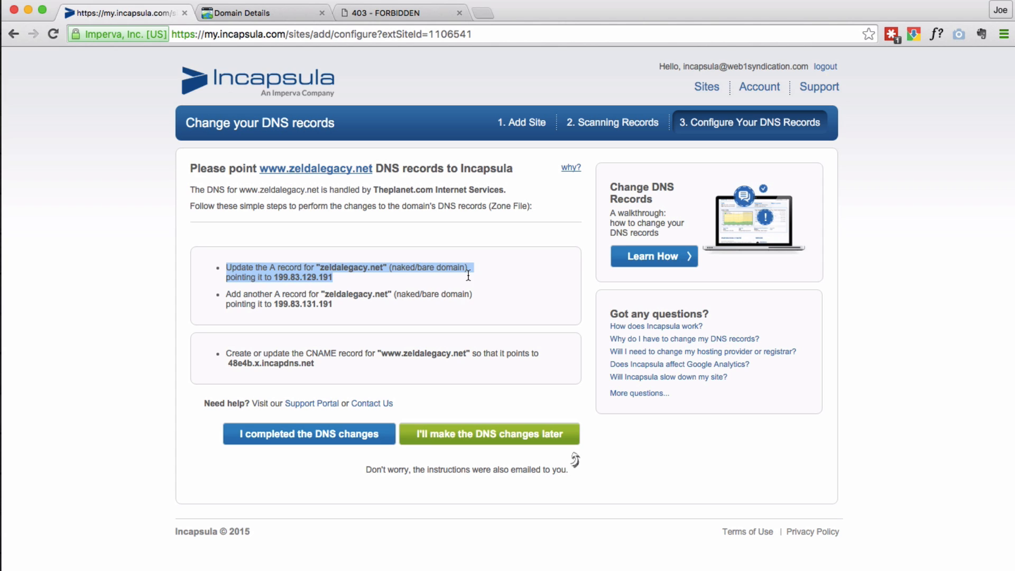
drag(226, 295, 489, 312)
drag(227, 353, 415, 365)
click(411, 374)
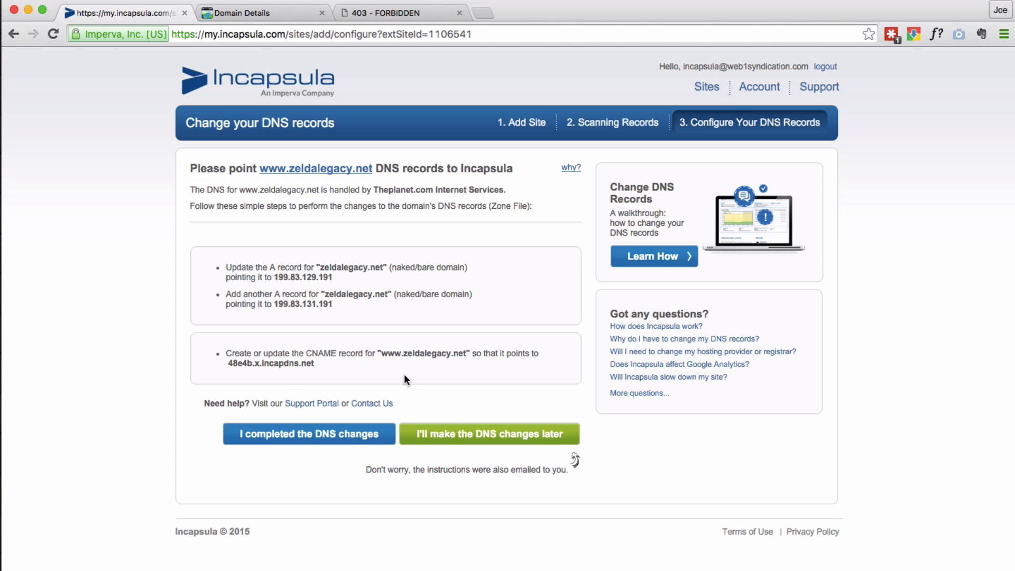
- Check the DNS zone file for zeldalegacy.net on GoDaddy's domain details page
click(254, 14)
scroll(258, 197, up, 1)
drag(266, 160, 118, 160)
click(68, 186)
scroll(69, 271, down, 3)
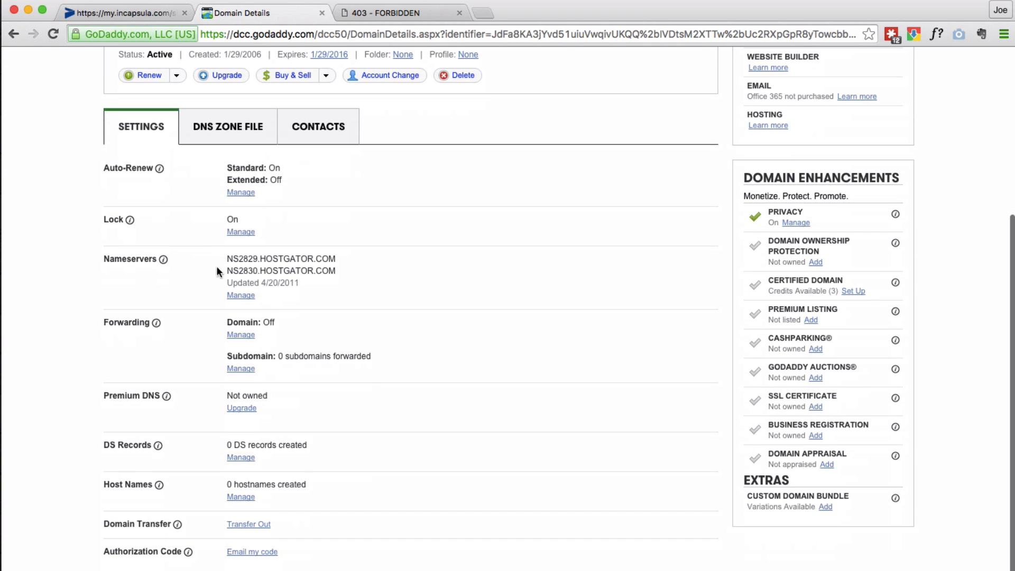
click(234, 132)
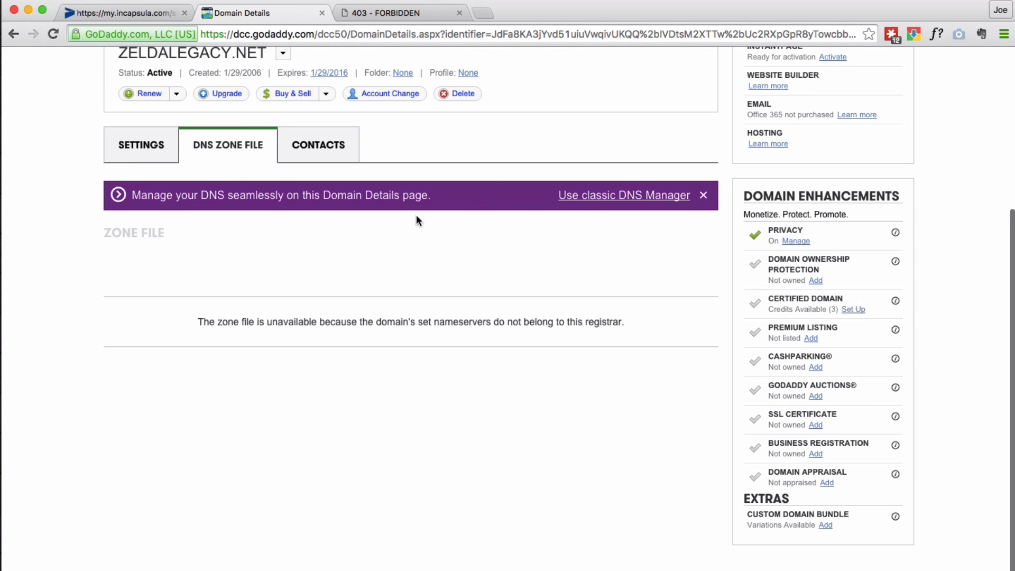
click(136, 149)
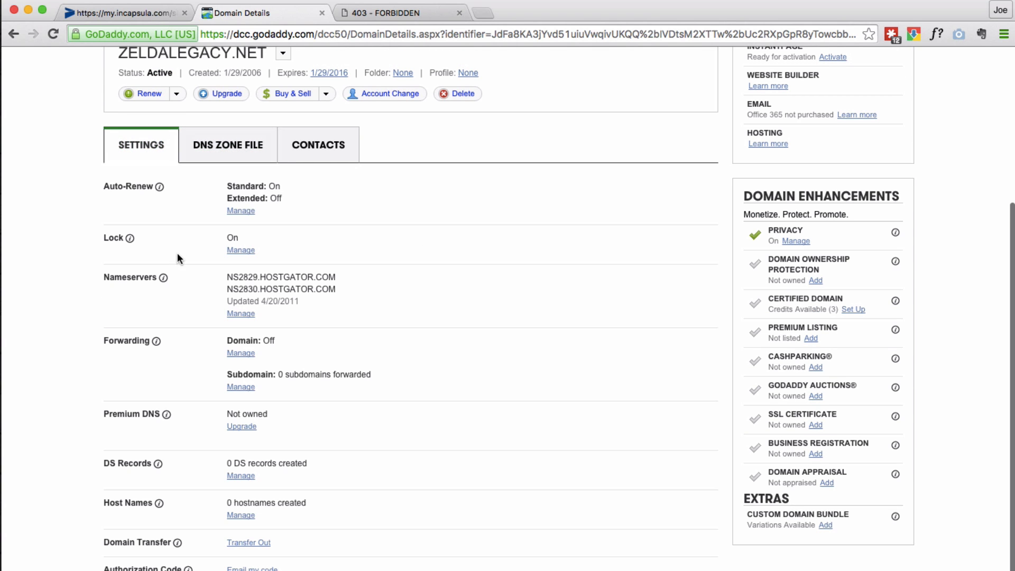
- Switch zeldalegacy.net's nameservers to GoDaddy's Standard nameservers and save
click(242, 314)
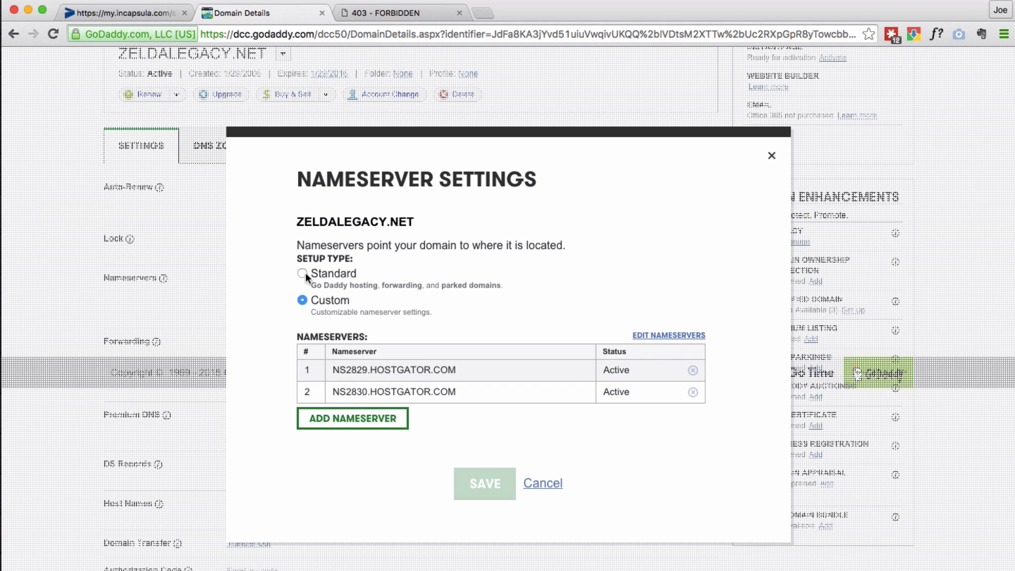
click(304, 273)
click(472, 482)
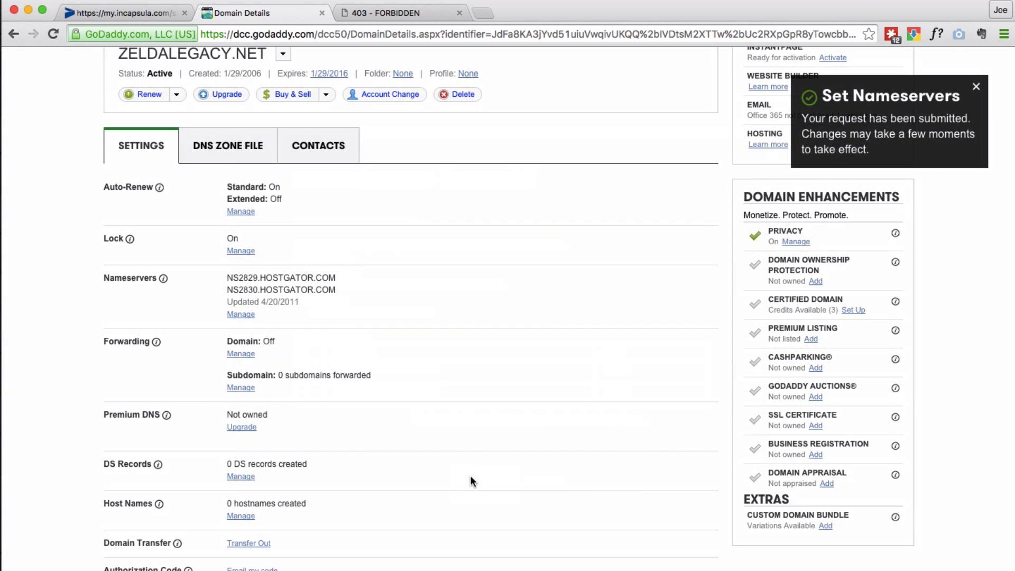
- Reload the domain details and recheck the zone file and the new DOMAINCONTROL.COM nameserver names
click(228, 143)
click(52, 33)
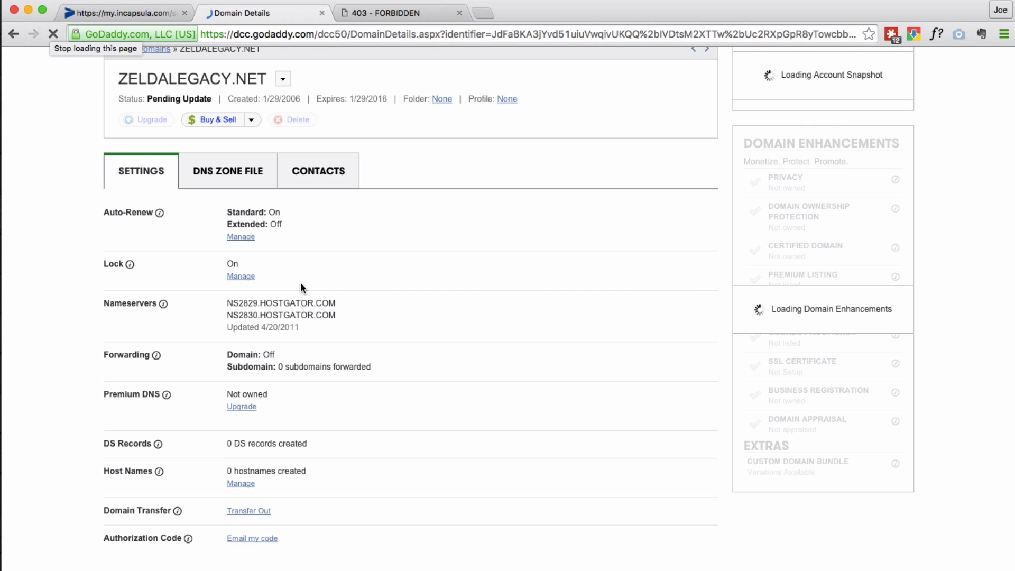
click(225, 141)
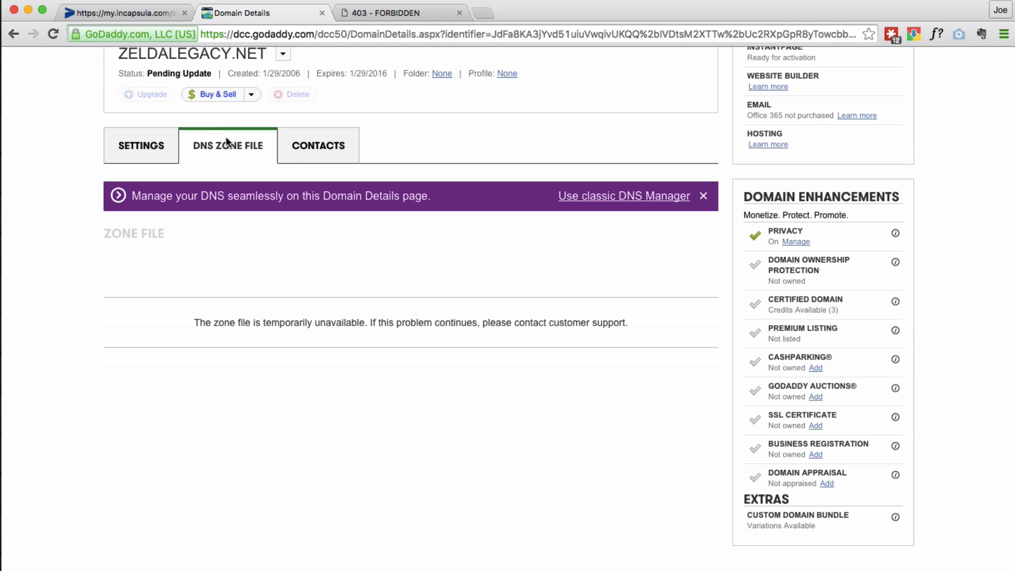
click(158, 149)
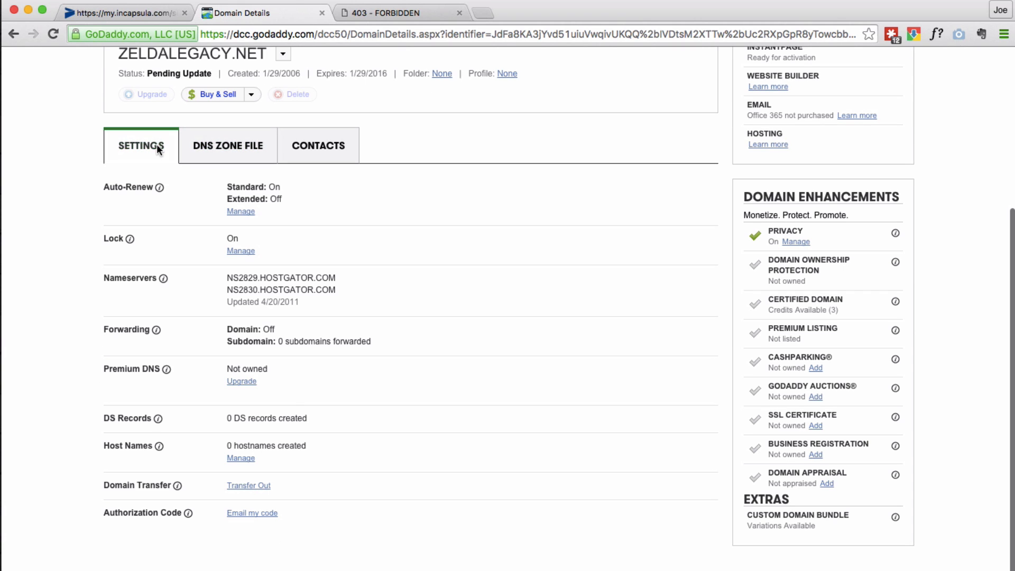
drag(349, 290, 224, 276)
click(53, 34)
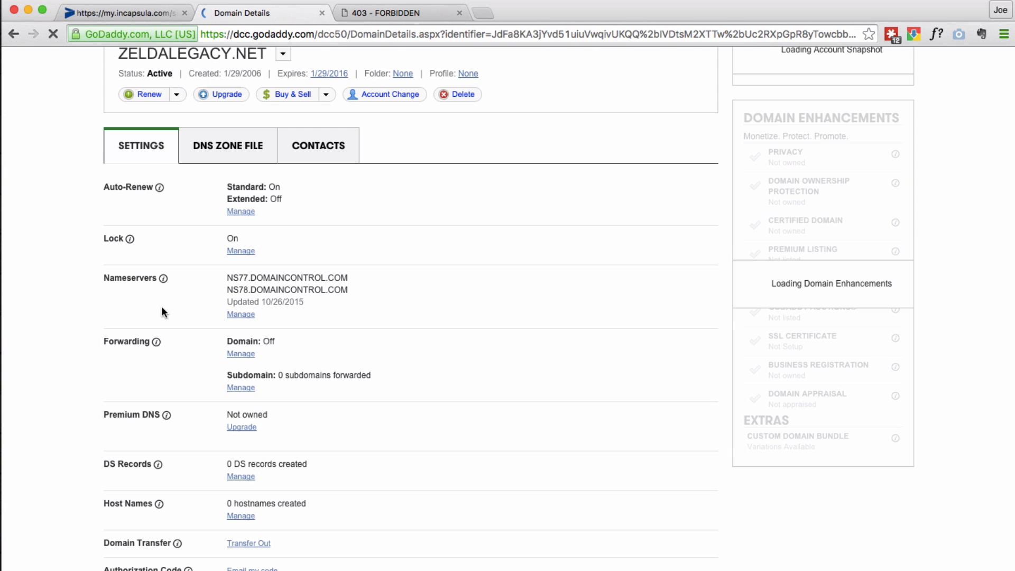
drag(350, 330, 206, 319)
click(193, 285)
- Verify the nameserver settings without changes and keep rechecking whether the zone file is available
click(226, 178)
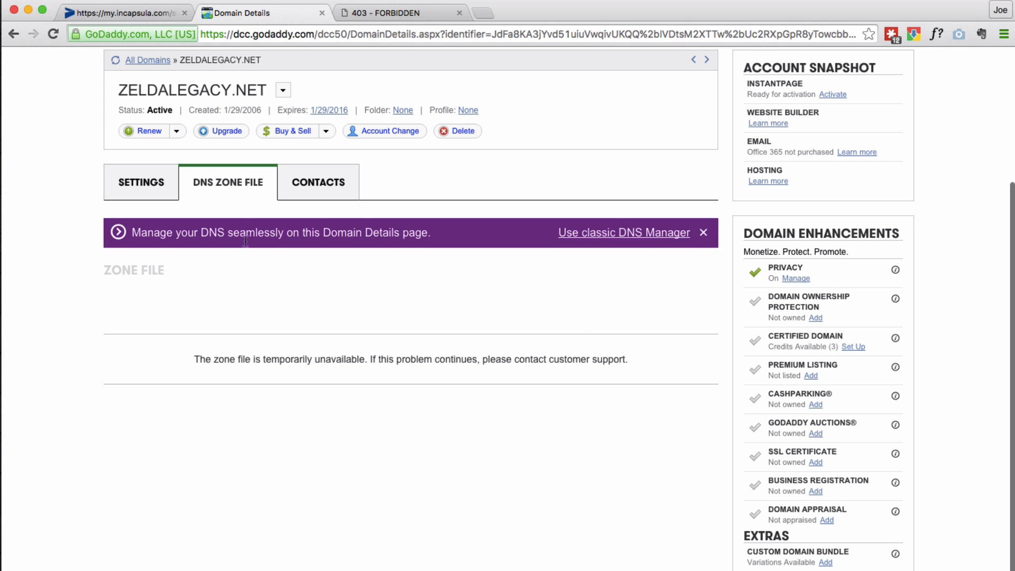
click(52, 34)
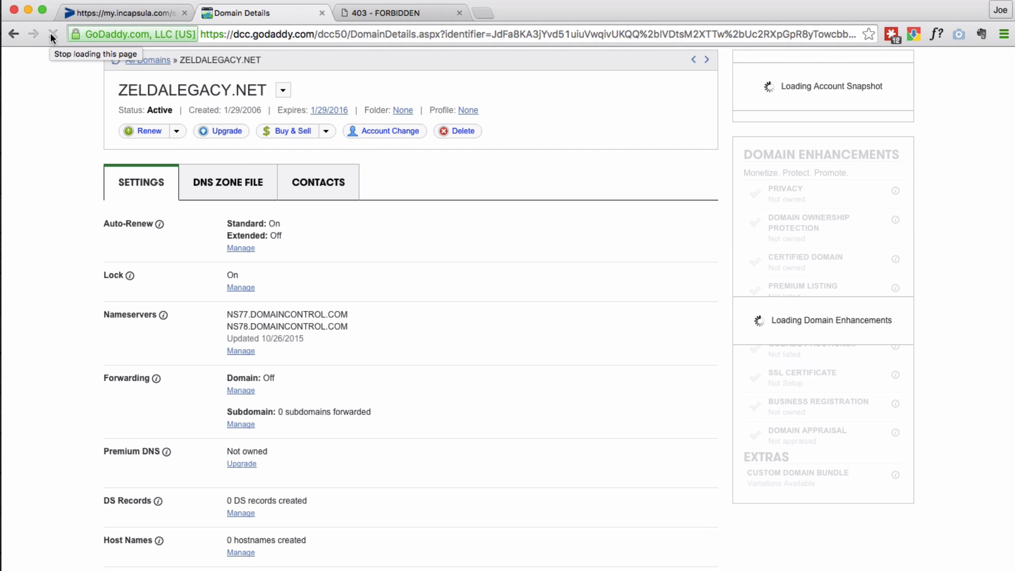
click(240, 351)
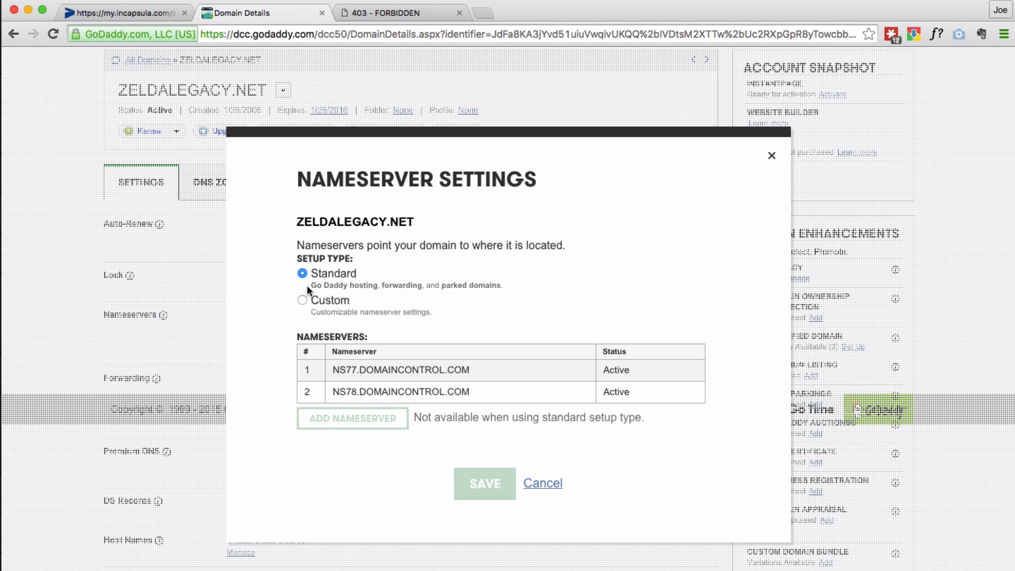
click(551, 481)
click(255, 188)
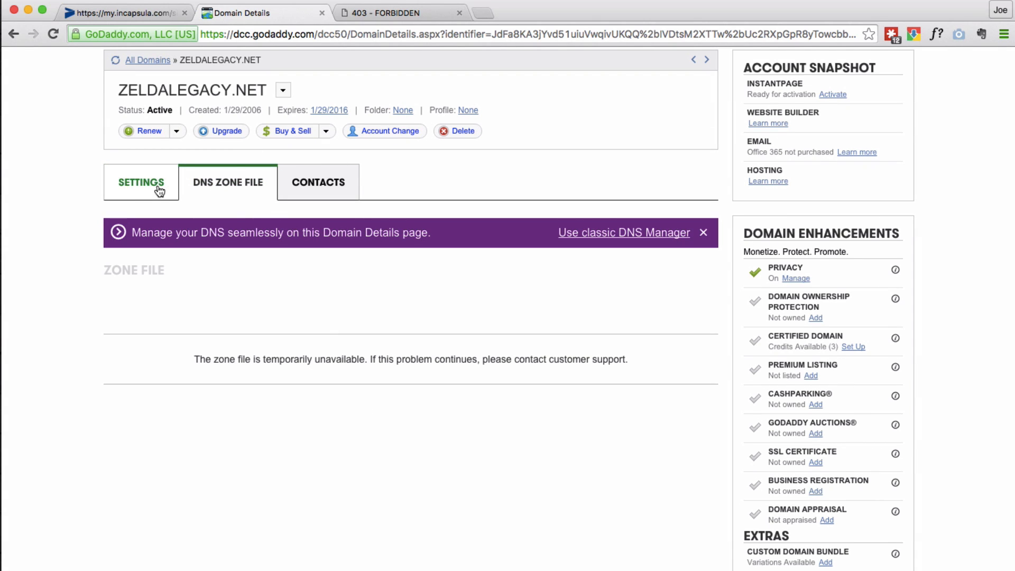
click(52, 34)
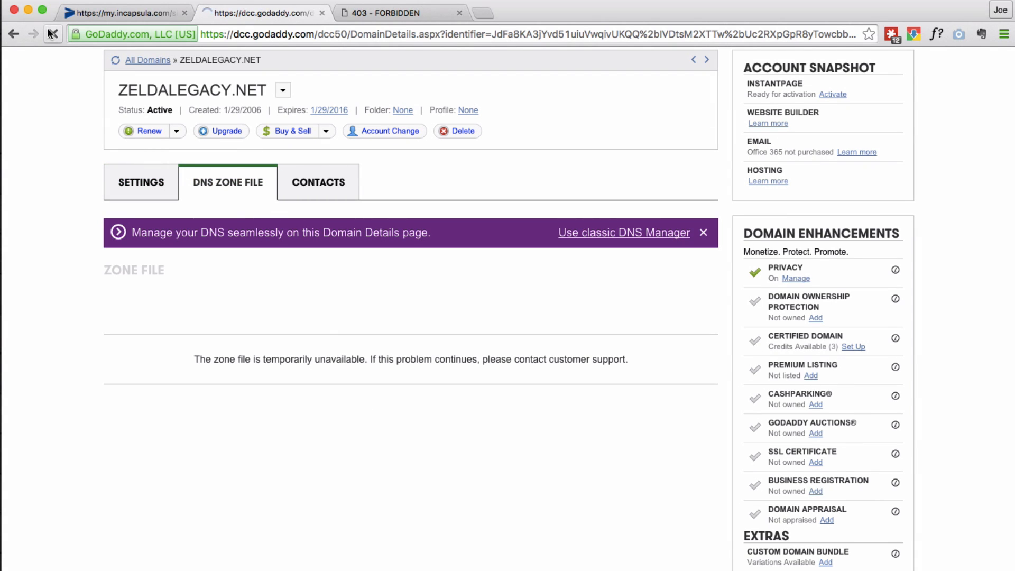
- Reload the domain details and confirm the two nameserver names
click(245, 187)
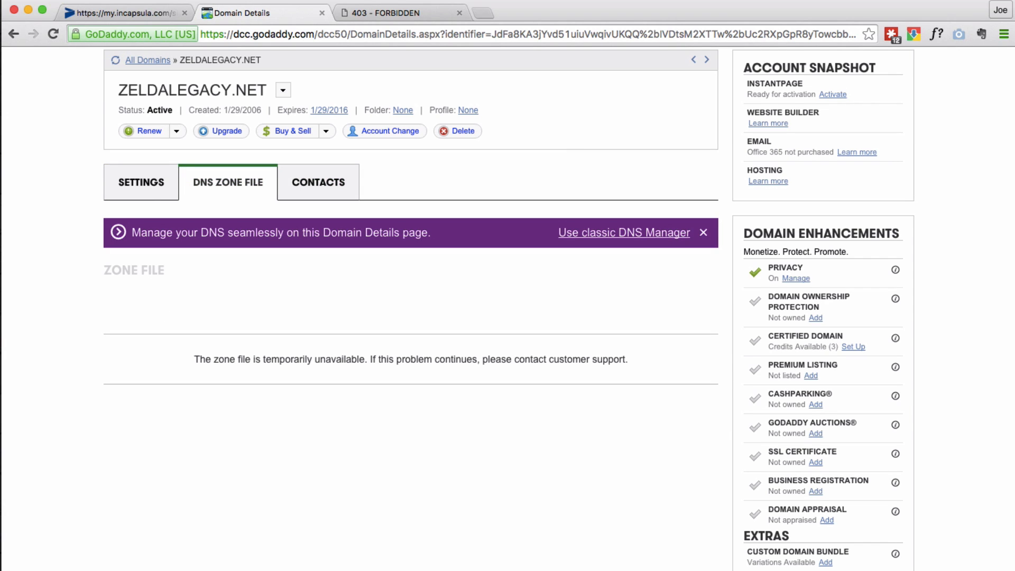
key(super+Tab)
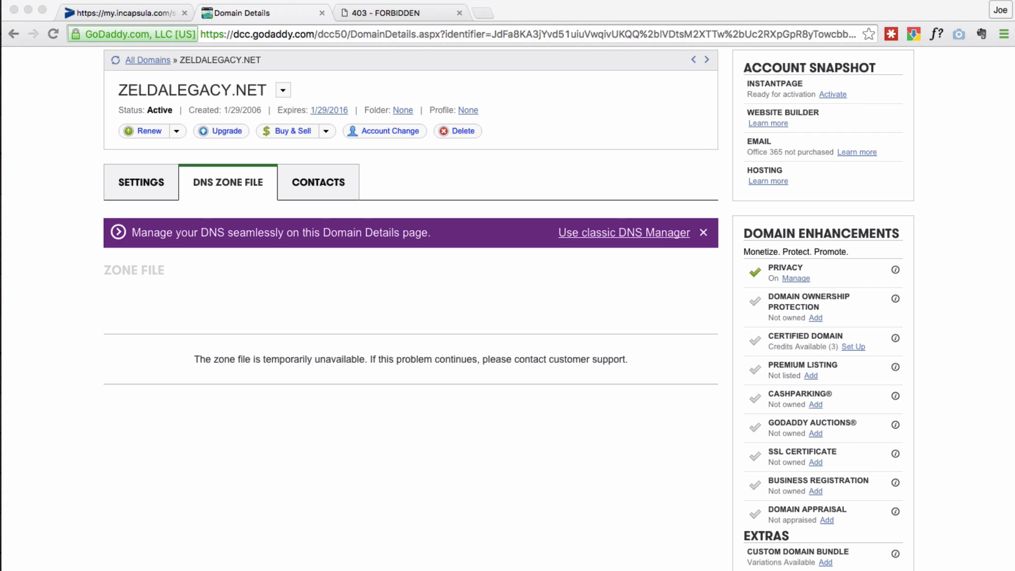
click(53, 34)
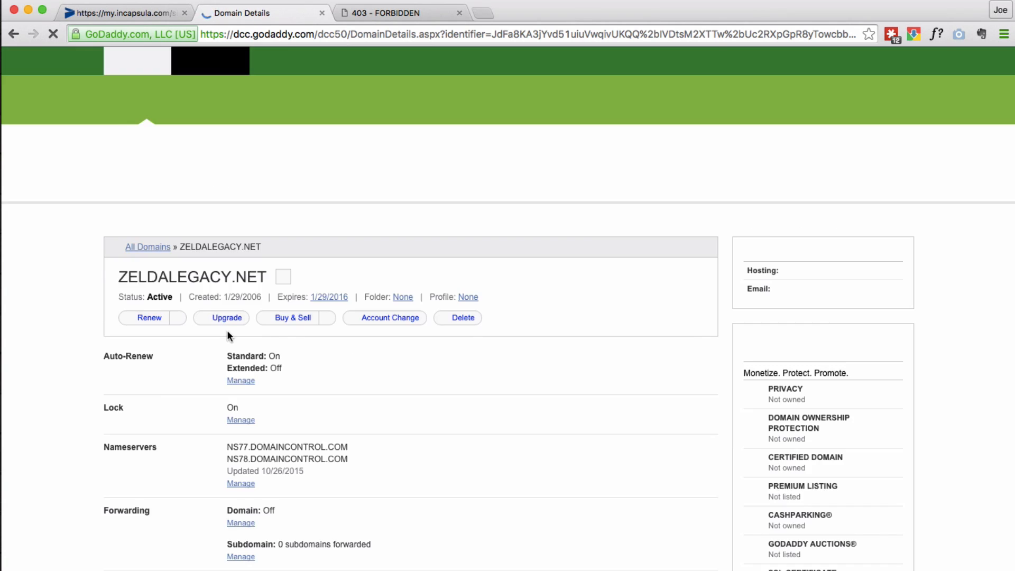
drag(356, 328, 199, 290)
- Review the 9 records in the GoDaddy zone file, then bring up Incapsula's DNS change instructions
click(227, 182)
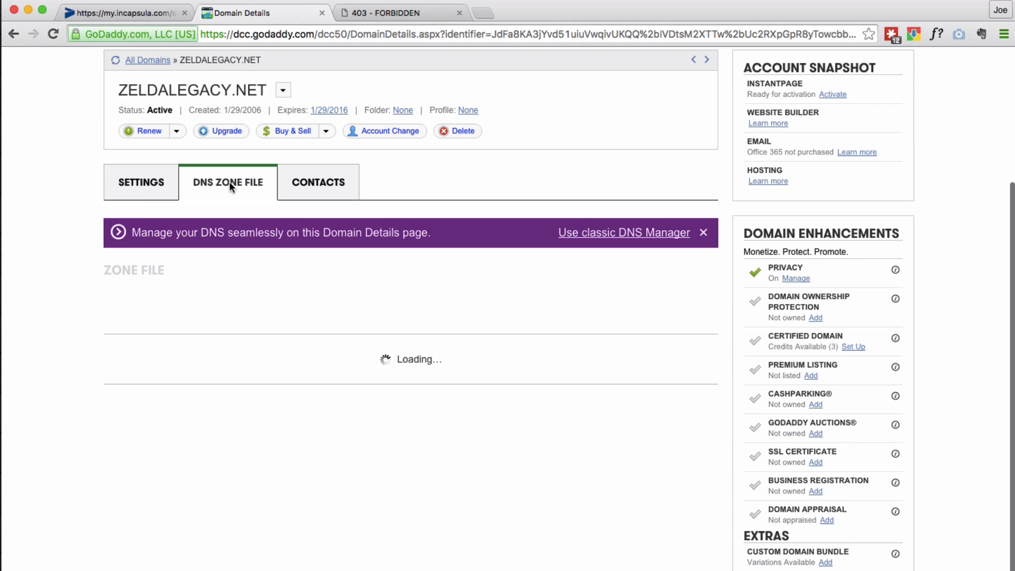
scroll(458, 500, down, 3)
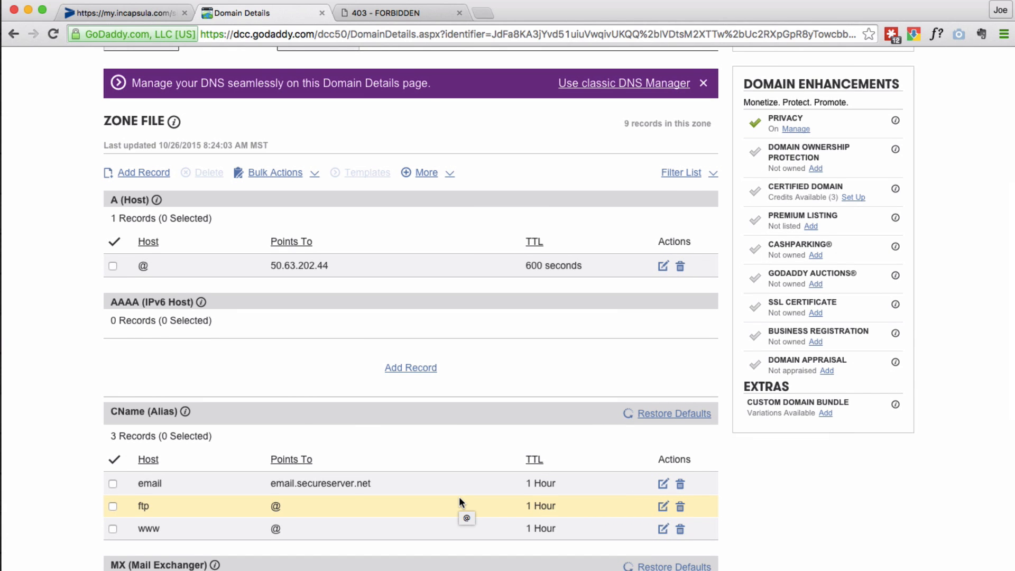
scroll(459, 498, down, 5)
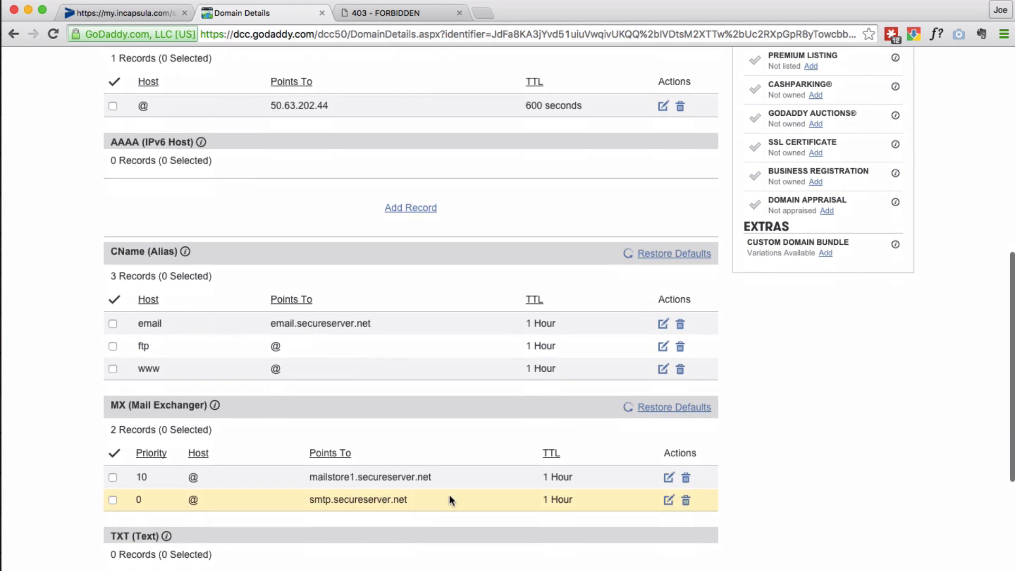
scroll(448, 497, down, 8)
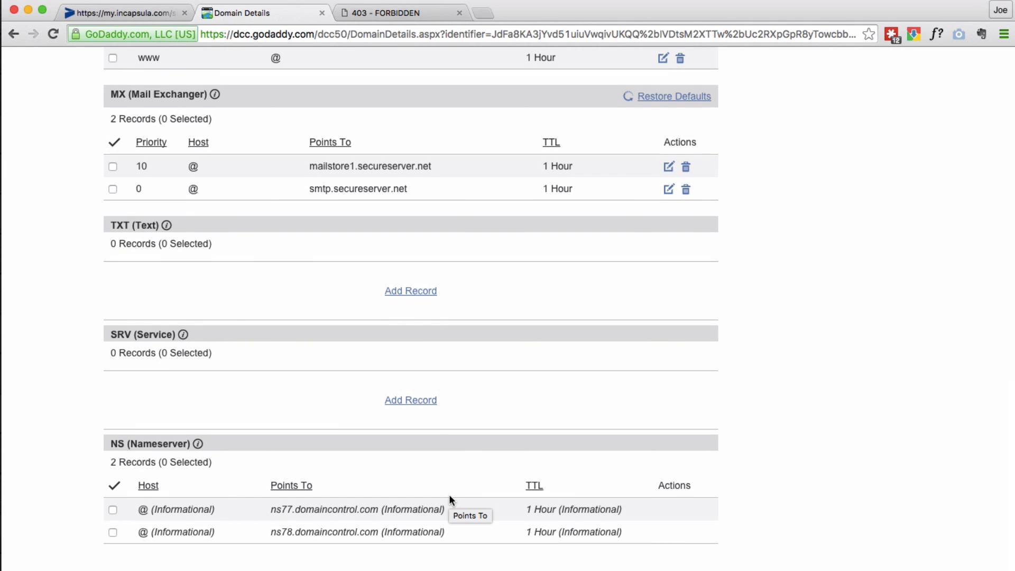
scroll(450, 496, up, 15)
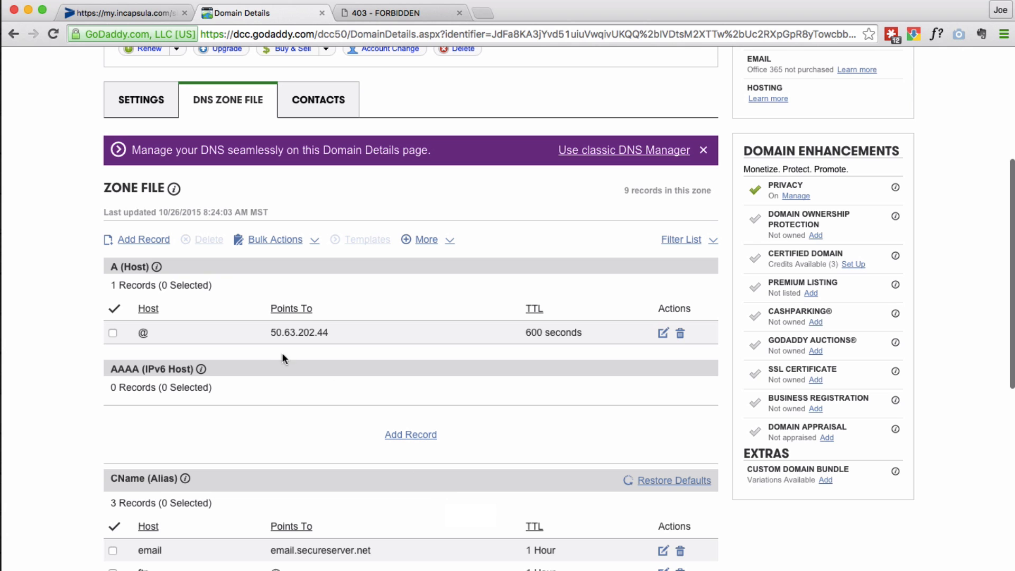
click(141, 15)
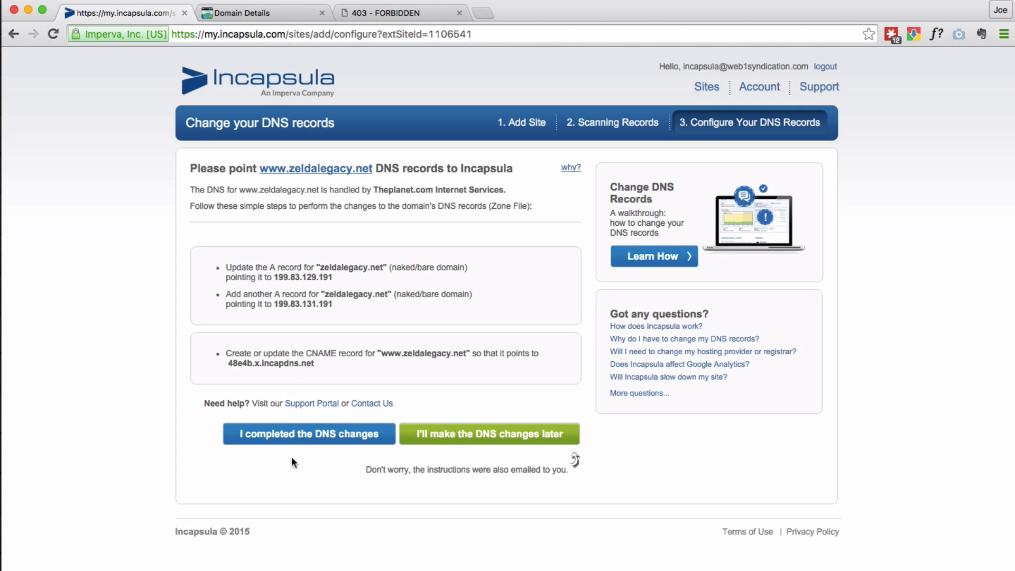
- Start a new A (Host) record in the GoDaddy zone file
click(251, 11)
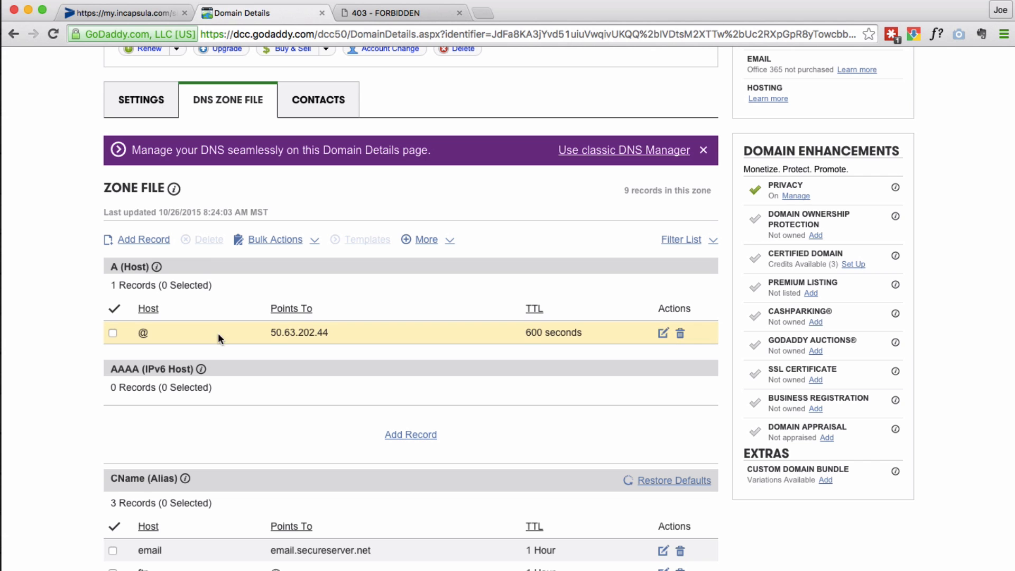
click(152, 241)
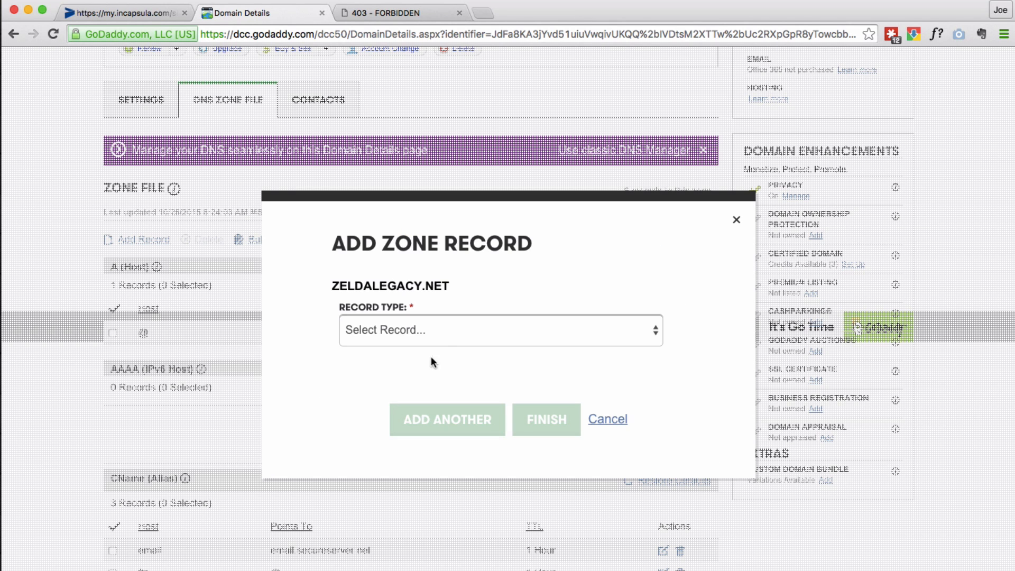
click(444, 330)
click(448, 343)
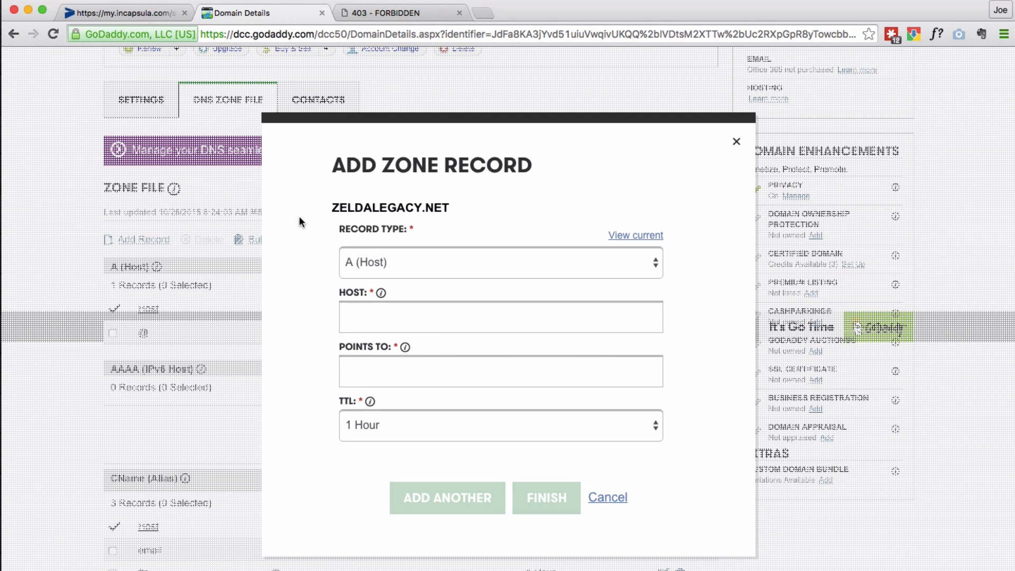
click(382, 294)
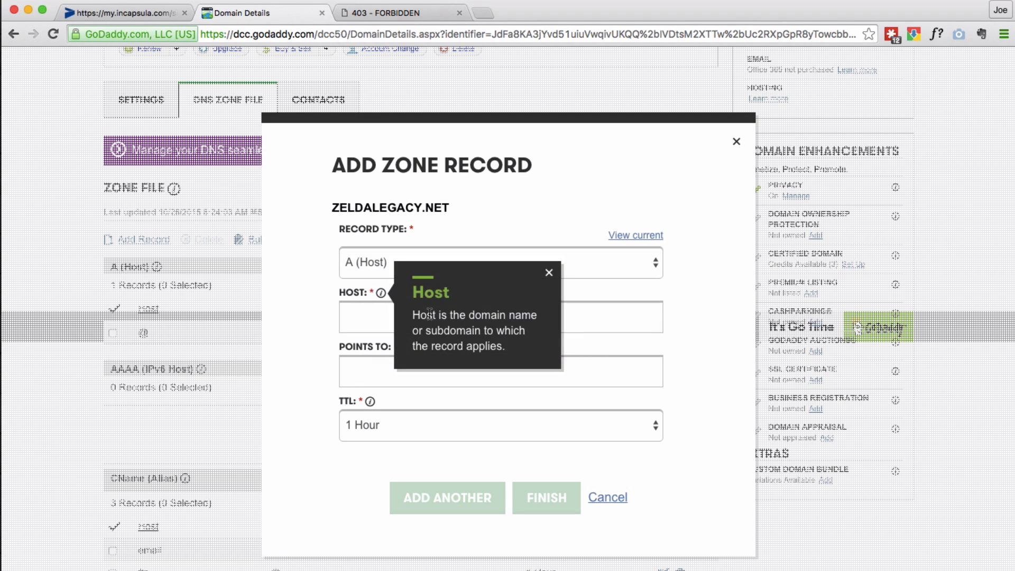
- Create the first A record for zeldalegacy.net pointing to 199.83.129.191
click(129, 17)
drag(385, 268, 323, 268)
key(ctrl+c)
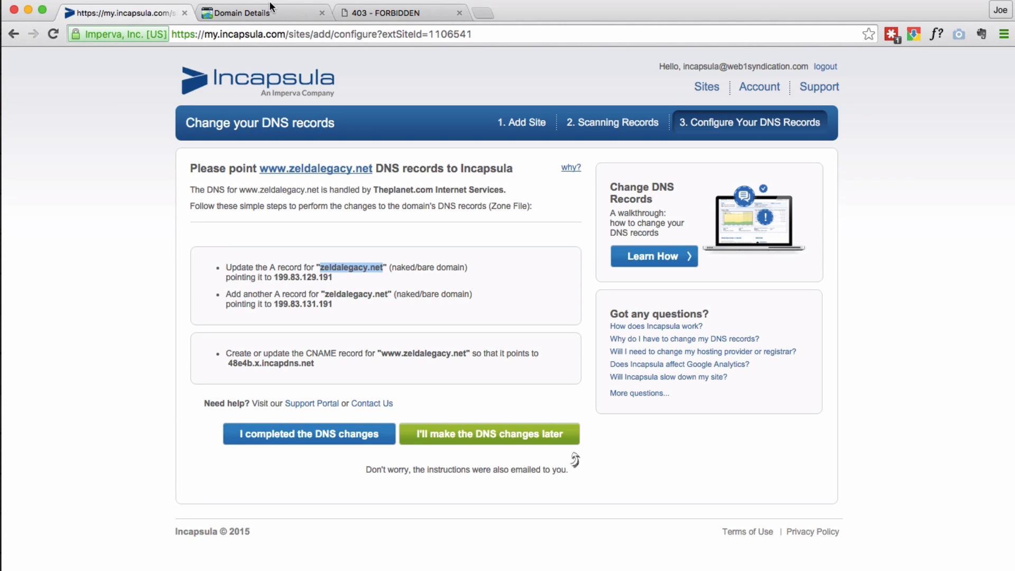
click(254, 13)
click(369, 314)
key(ctrl+v)
click(121, 13)
drag(334, 278, 275, 277)
key(super+c)
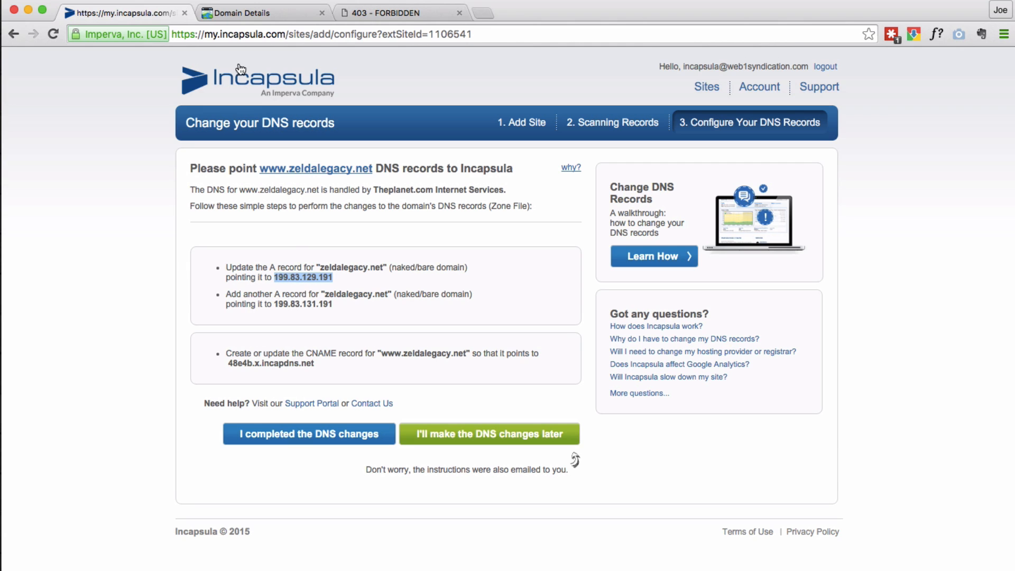
click(246, 14)
click(401, 370)
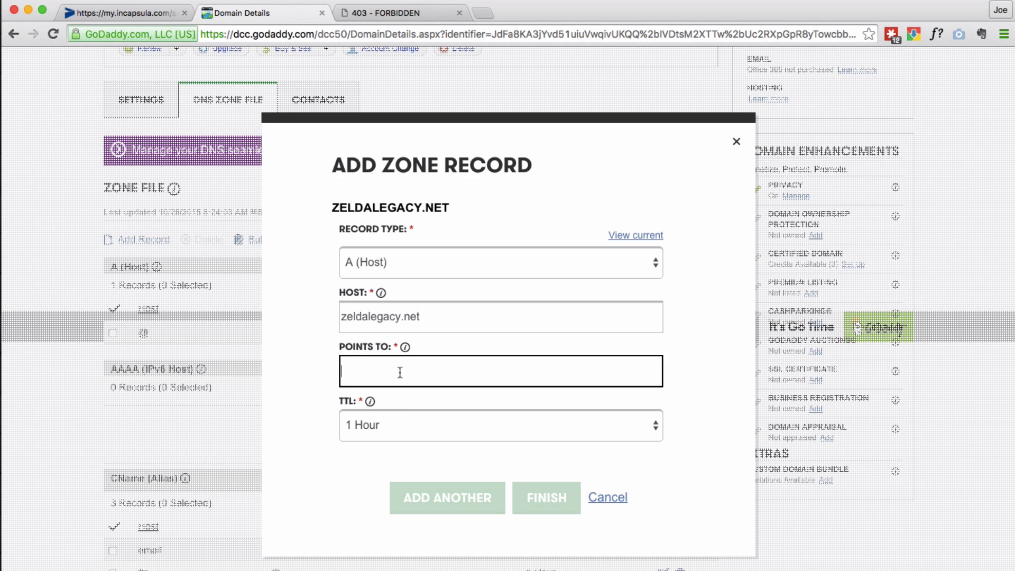
key(super+v)
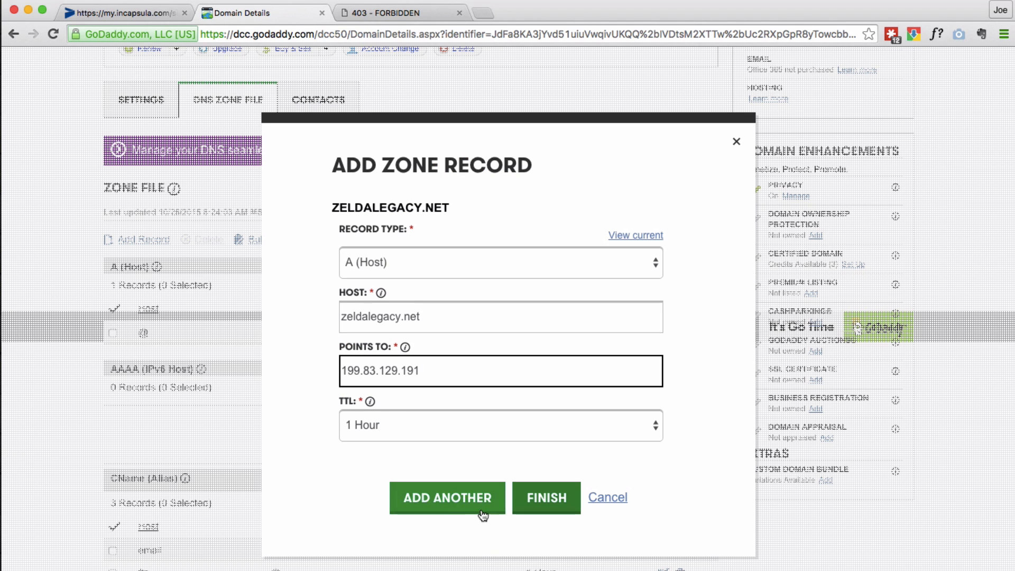
click(455, 508)
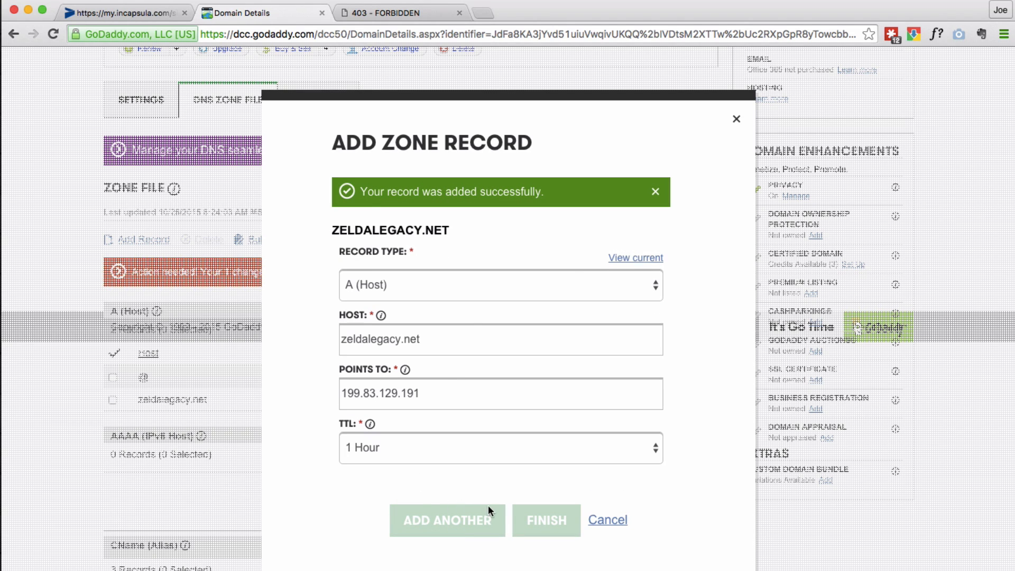
- Create the second A record for zeldalegacy.net pointing to 199.83.131.191
click(122, 13)
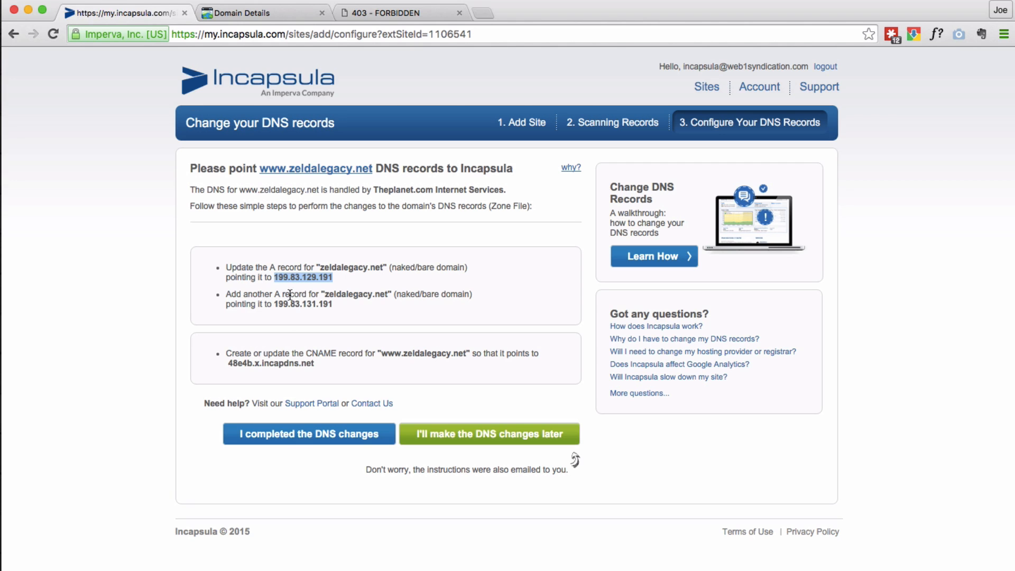
drag(324, 298, 388, 297)
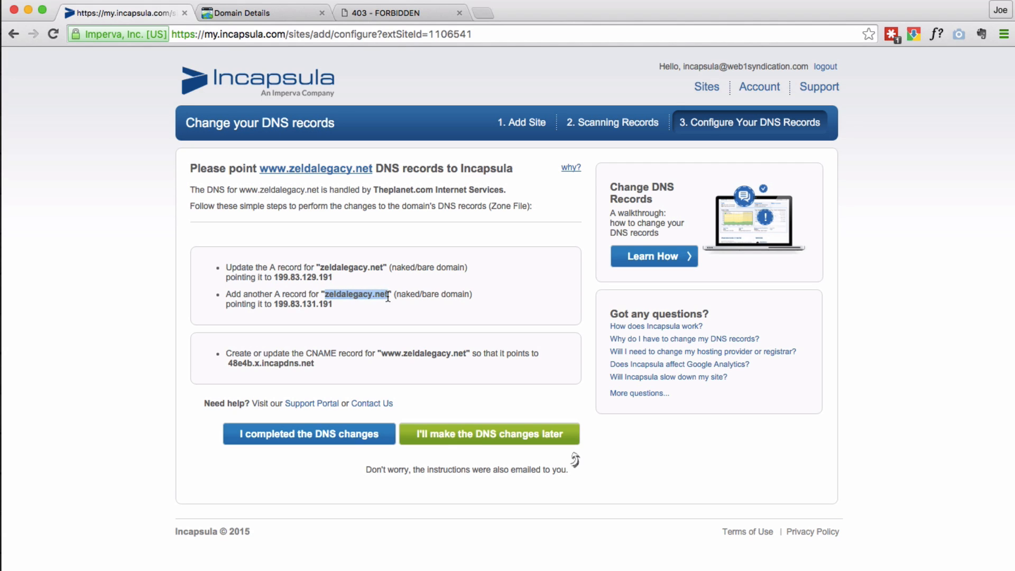
click(250, 15)
click(411, 287)
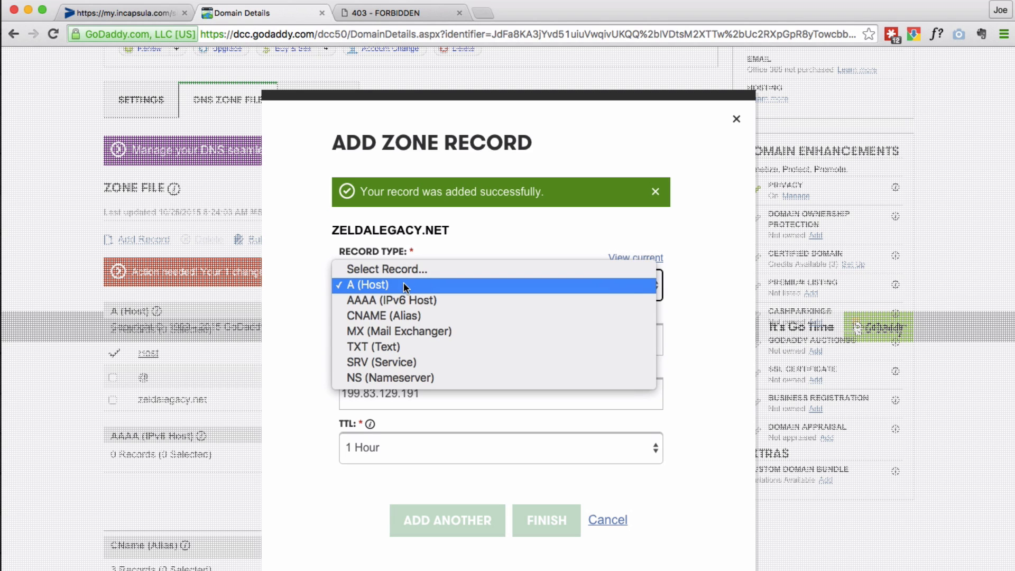
click(404, 285)
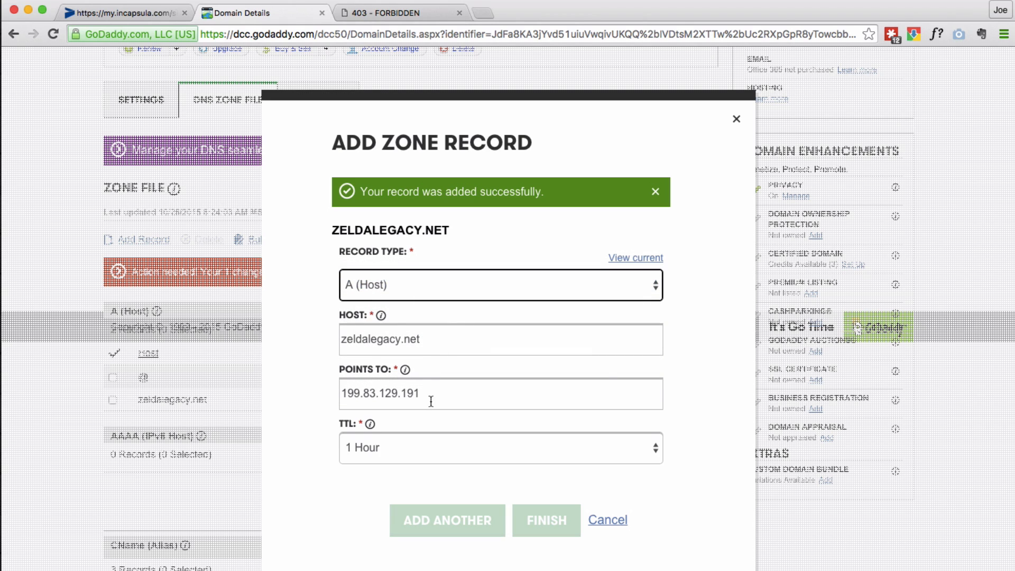
click(128, 6)
drag(332, 305, 278, 300)
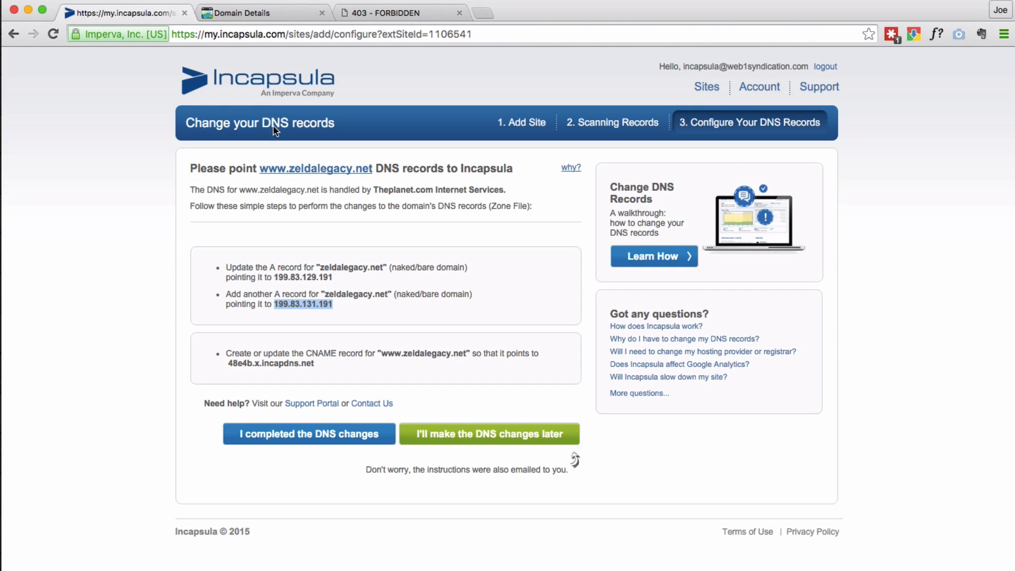
click(246, 13)
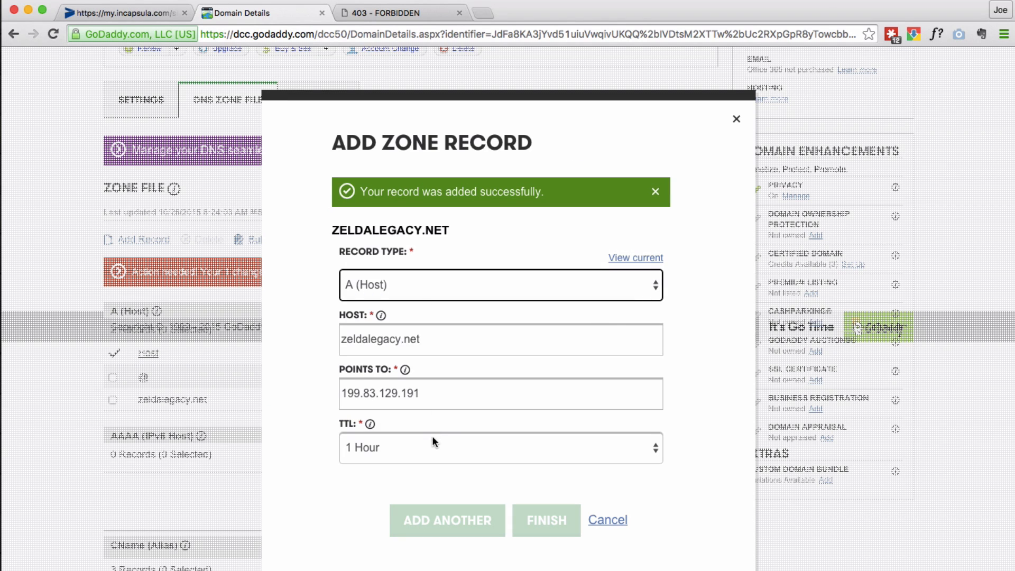
click(438, 393)
key(super+a)
text(199.83.131.191)
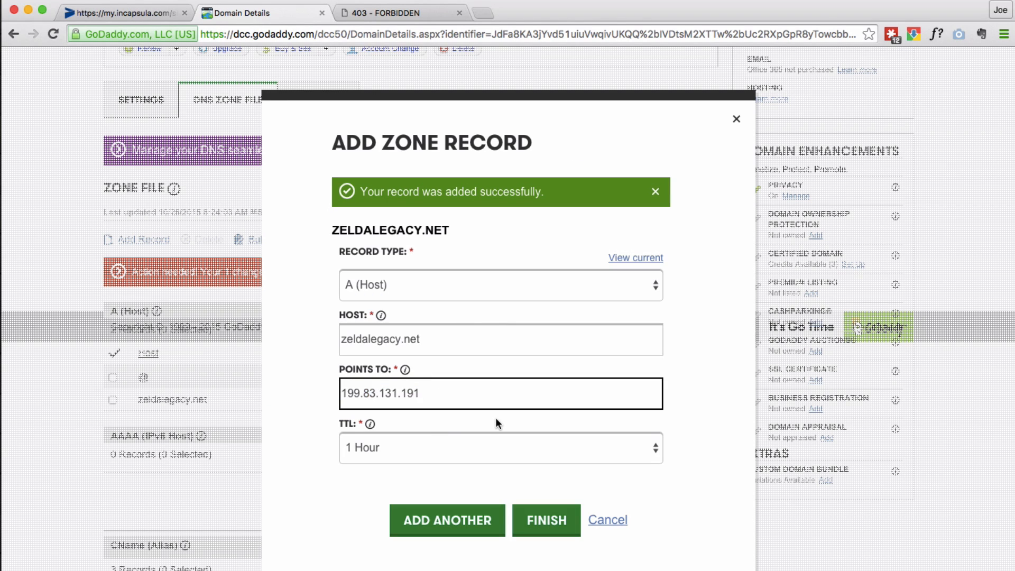
click(111, 14)
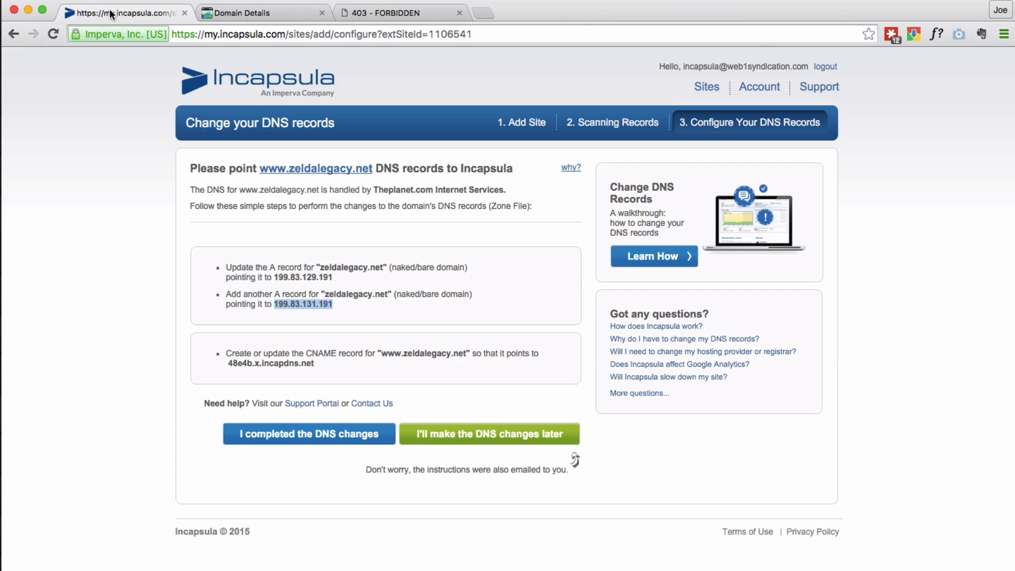
click(235, 13)
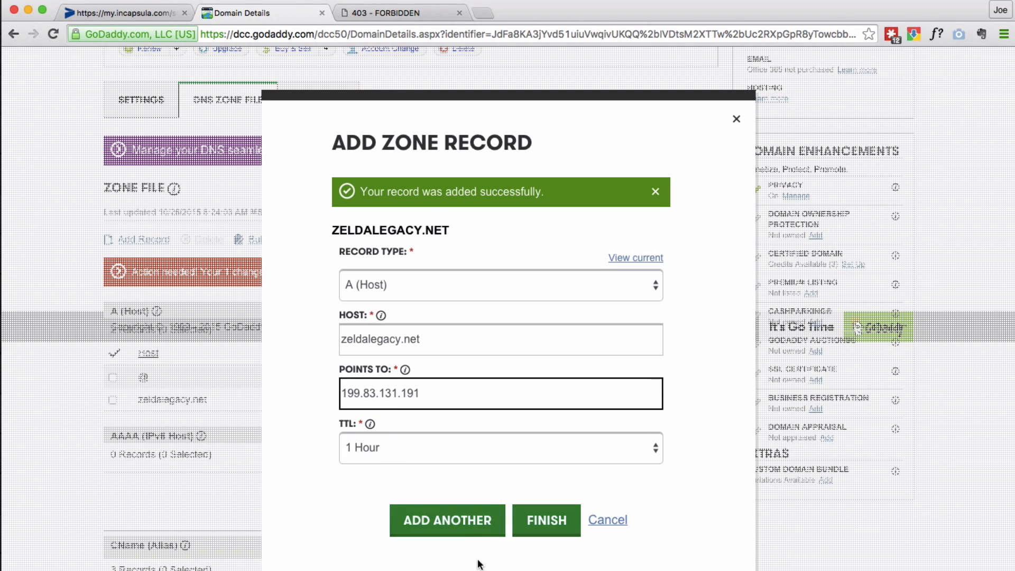
click(417, 523)
- Select Incapsula's www CNAME instruction targeting 48e4b.x.incapdns.net
click(114, 17)
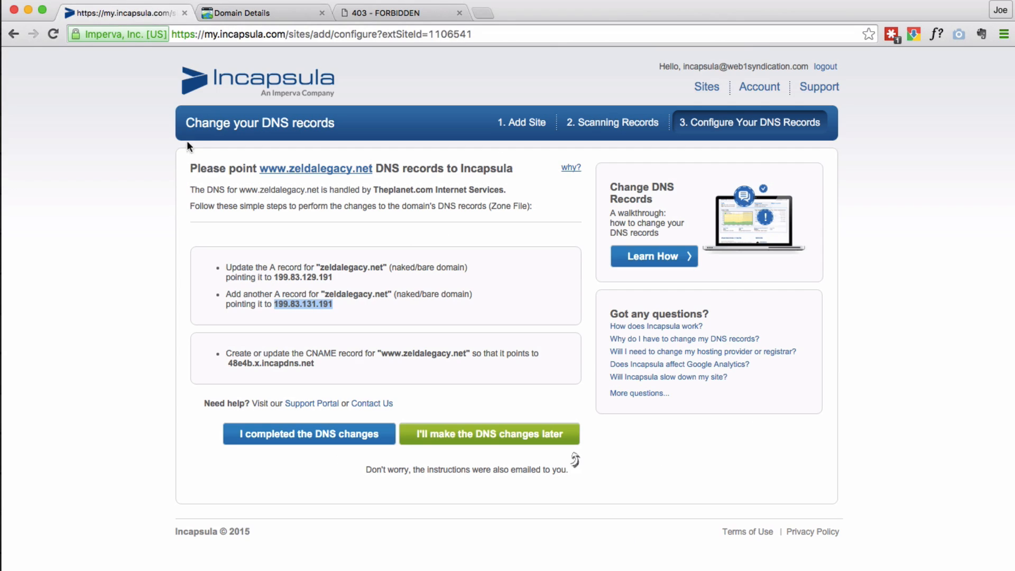
drag(248, 354, 364, 364)
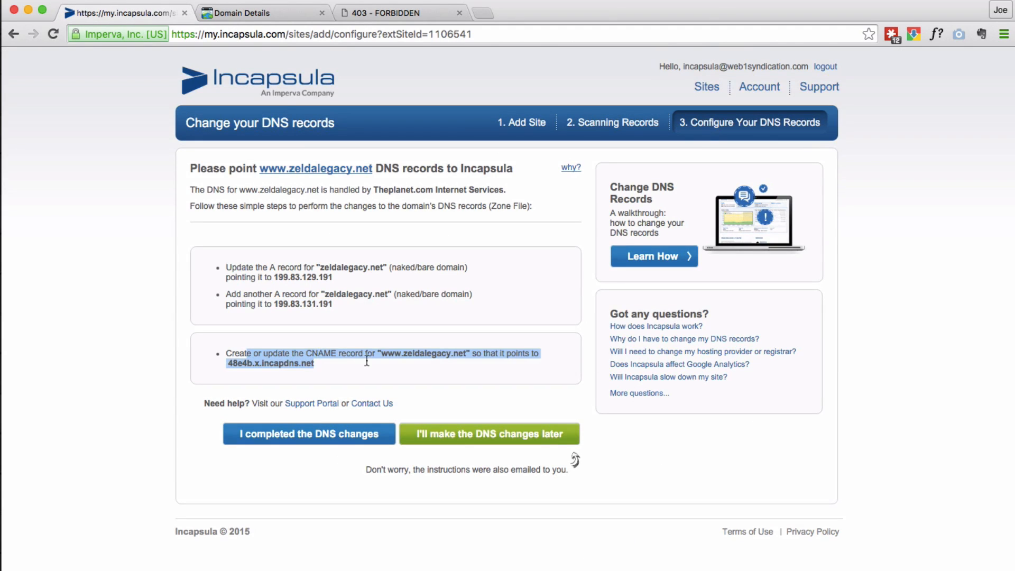
click(244, 12)
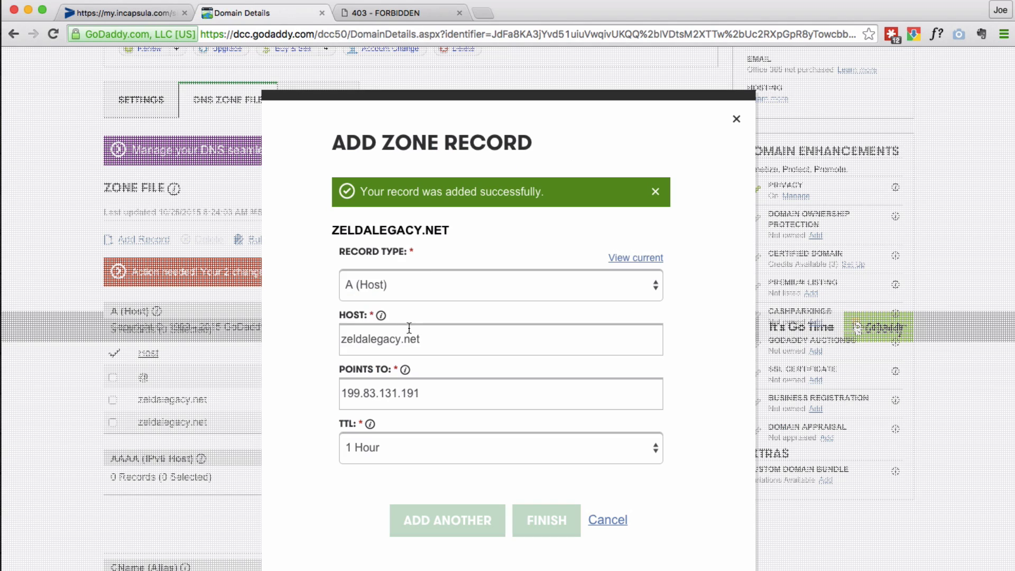
click(428, 273)
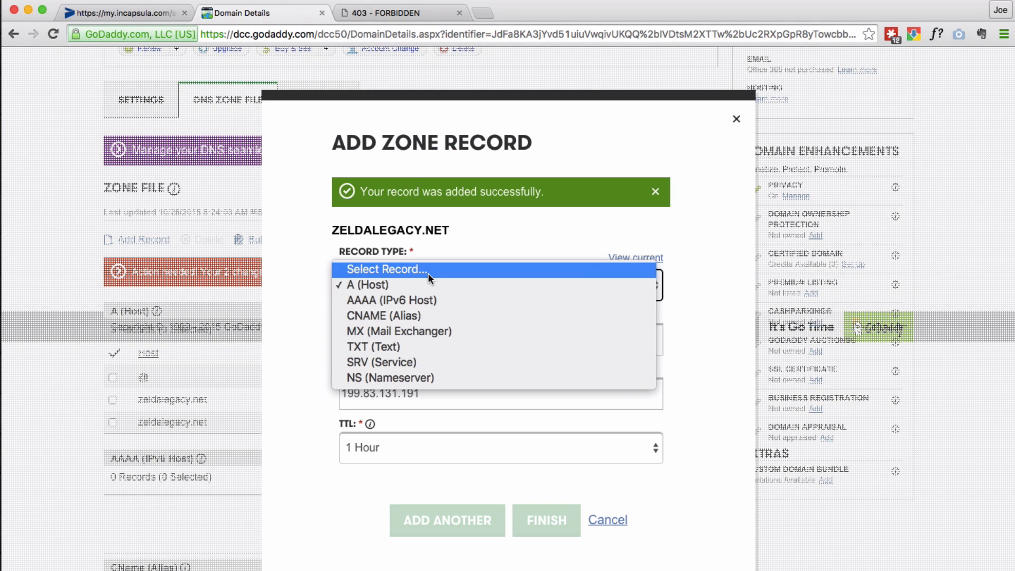
click(448, 320)
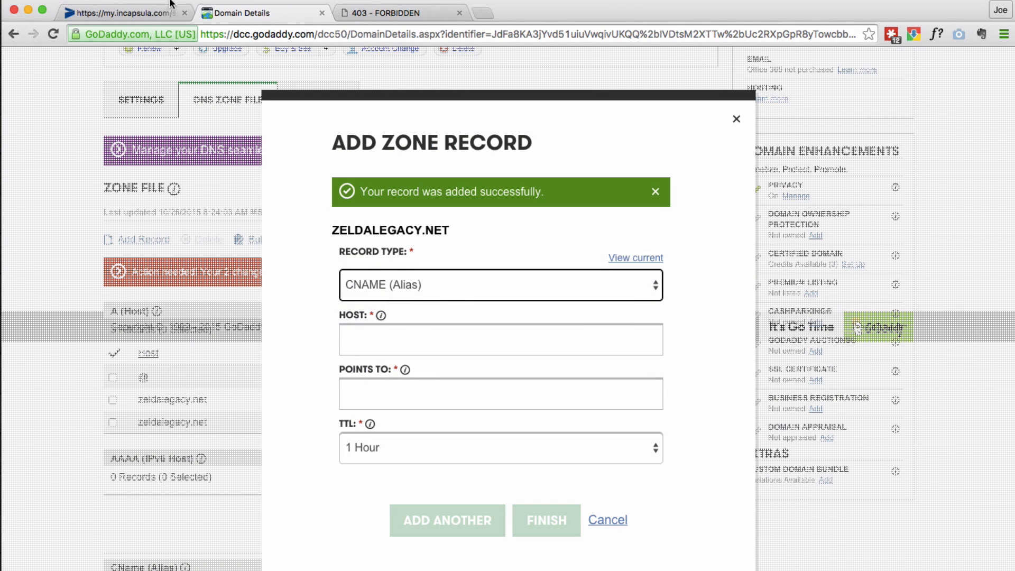
click(149, 12)
click(397, 353)
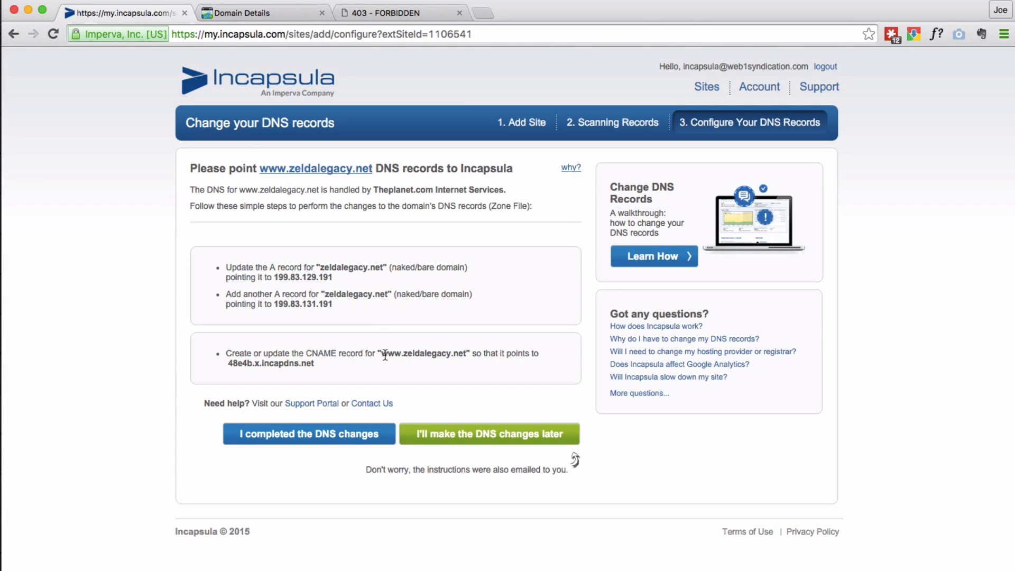
drag(380, 353, 465, 356)
key(super+c)
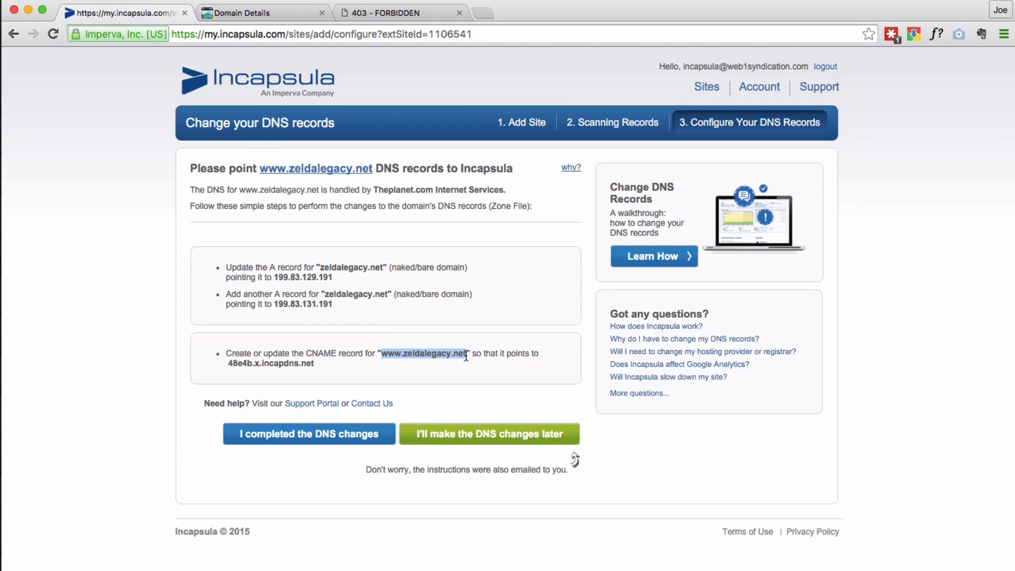
click(255, 13)
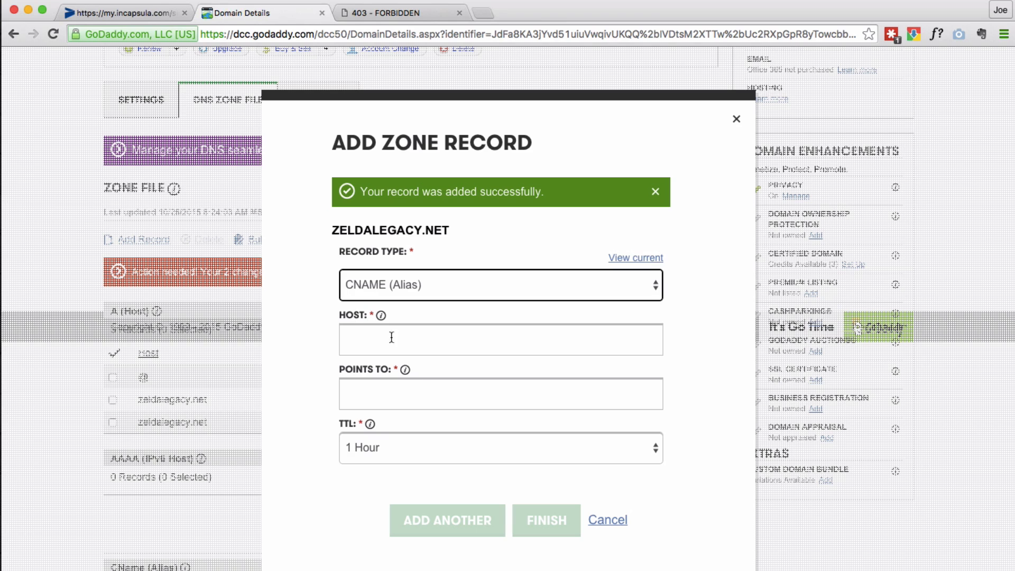
click(388, 332)
key(super+v)
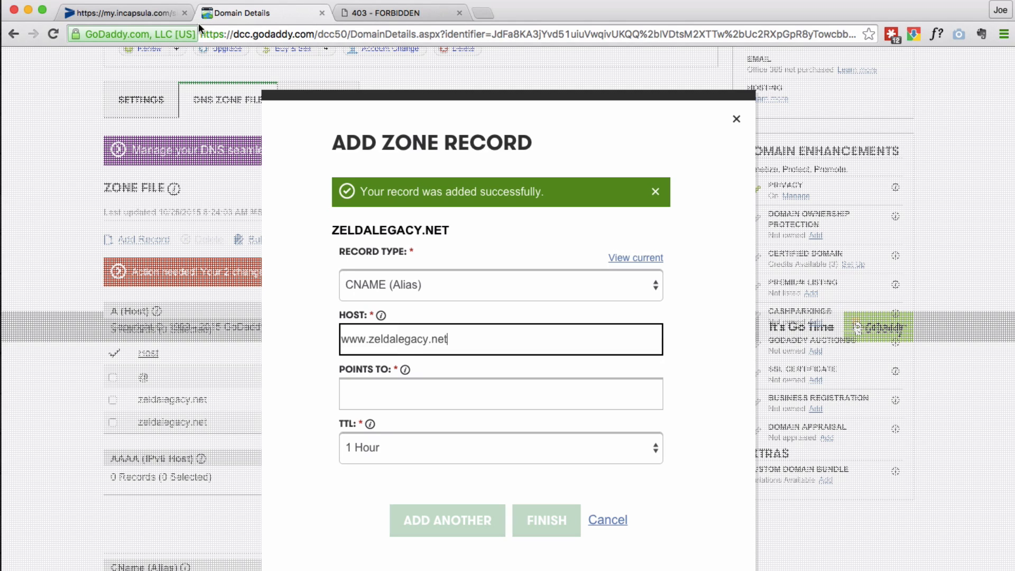
- Point the CNAME to 48e4b.x.incapdns.net and finish adding the record
click(113, 14)
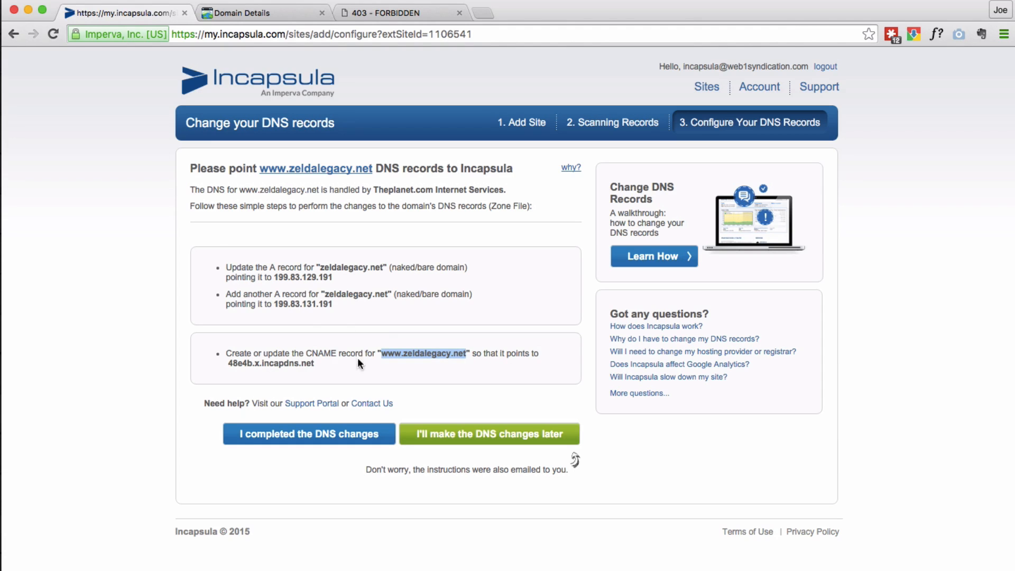
drag(315, 364, 231, 363)
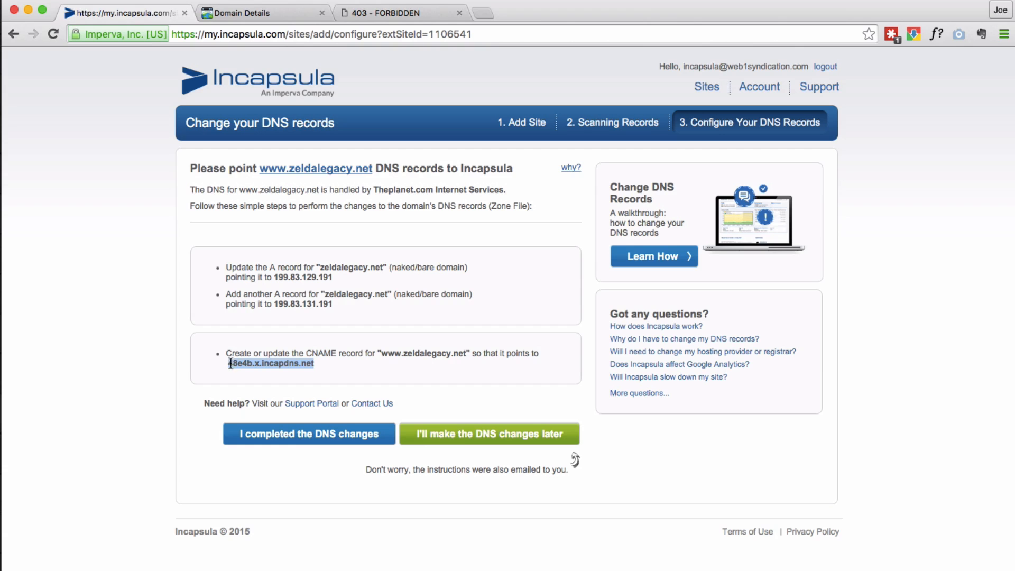
click(264, 16)
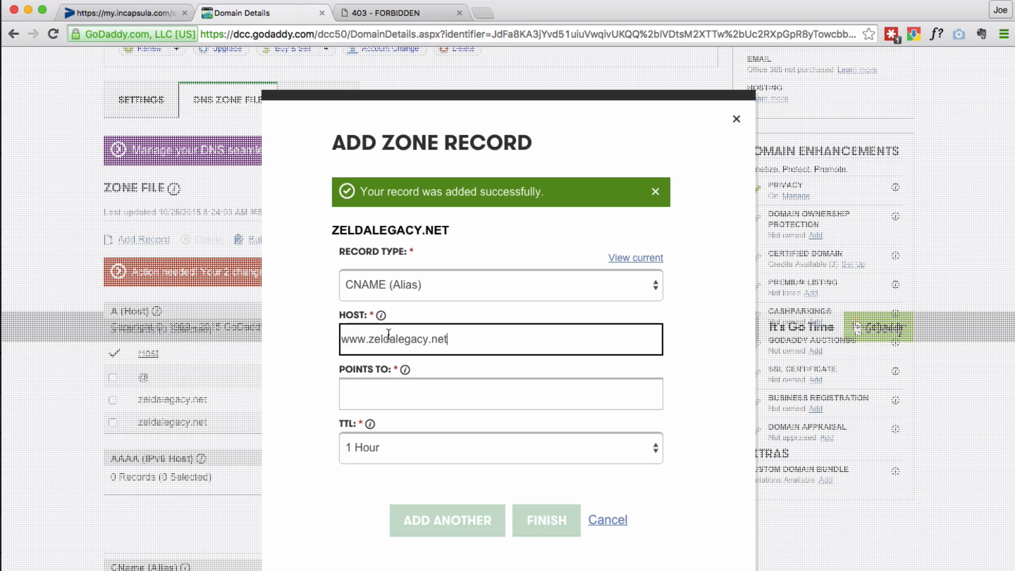
click(399, 389)
text(48e4b.x.incapdns.net)
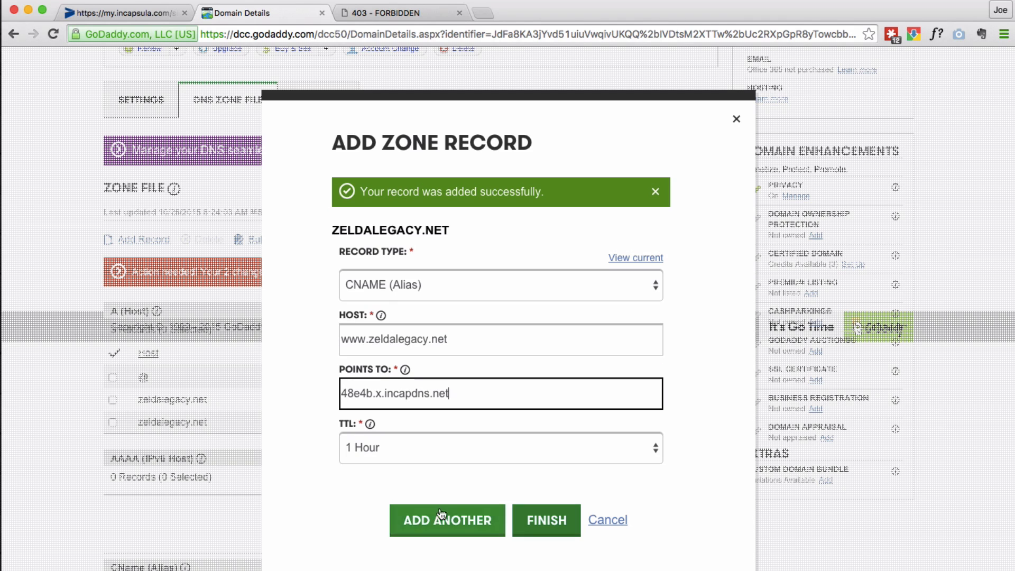
click(539, 523)
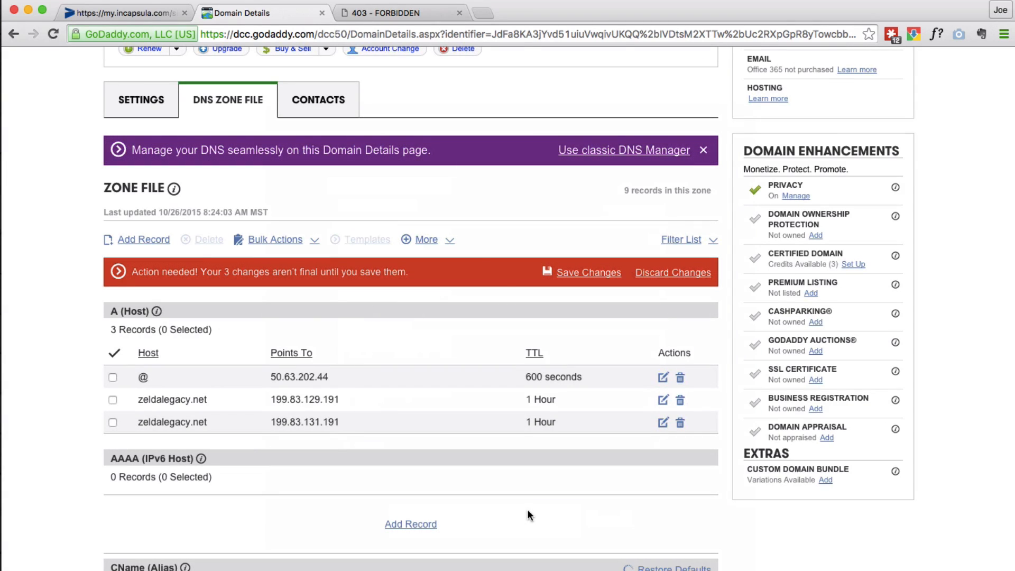
- Save the zone changes, review the duplicate www CNAME error, dismiss both dialogs, and scroll to the CName section
click(594, 275)
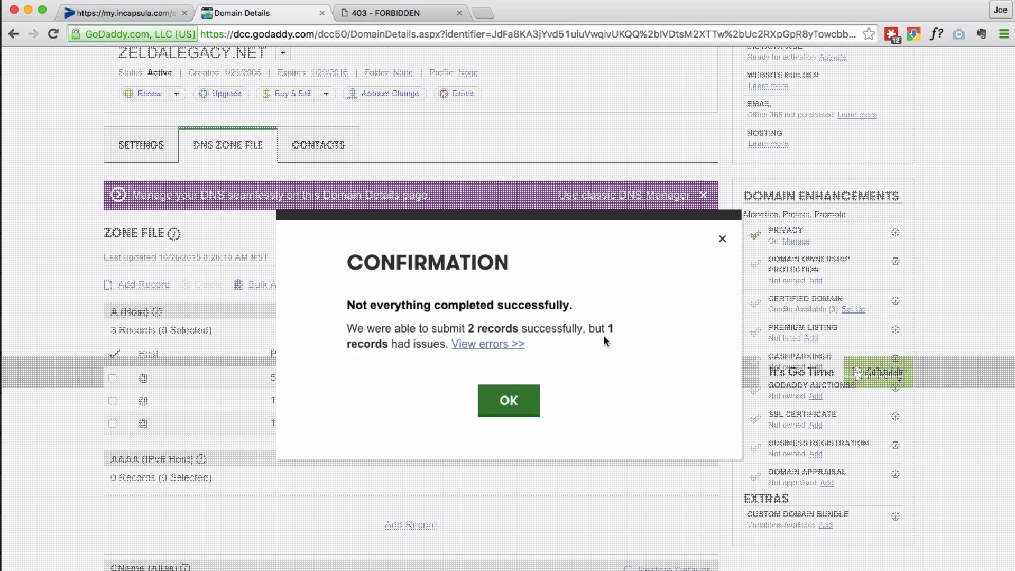
click(500, 345)
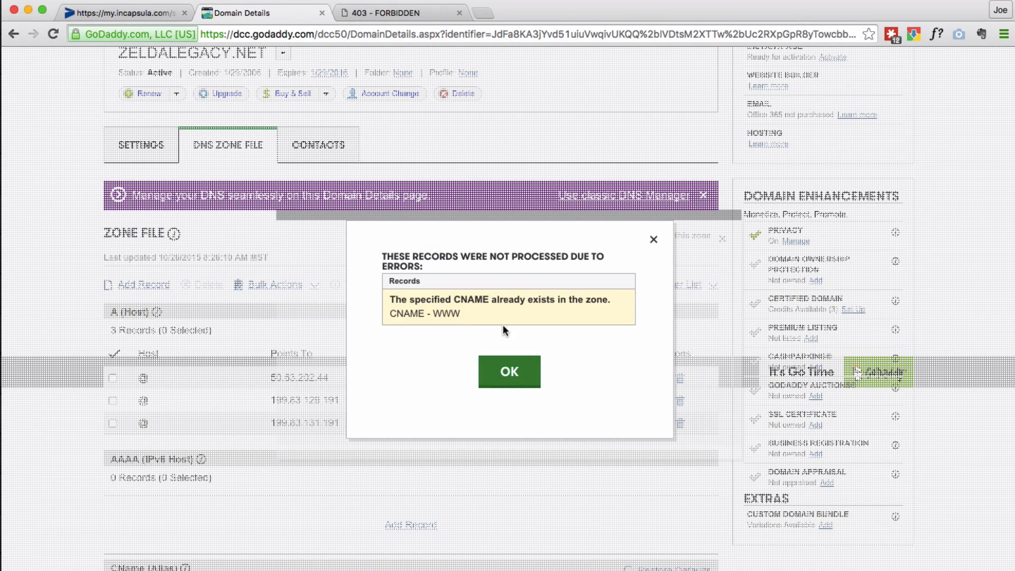
click(509, 373)
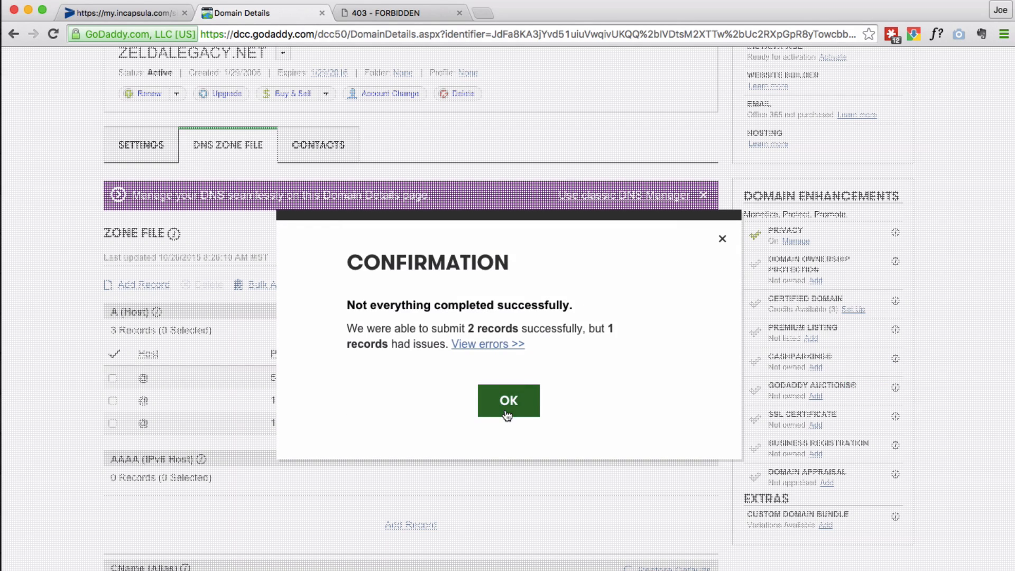
click(505, 410)
scroll(525, 383, down, 5)
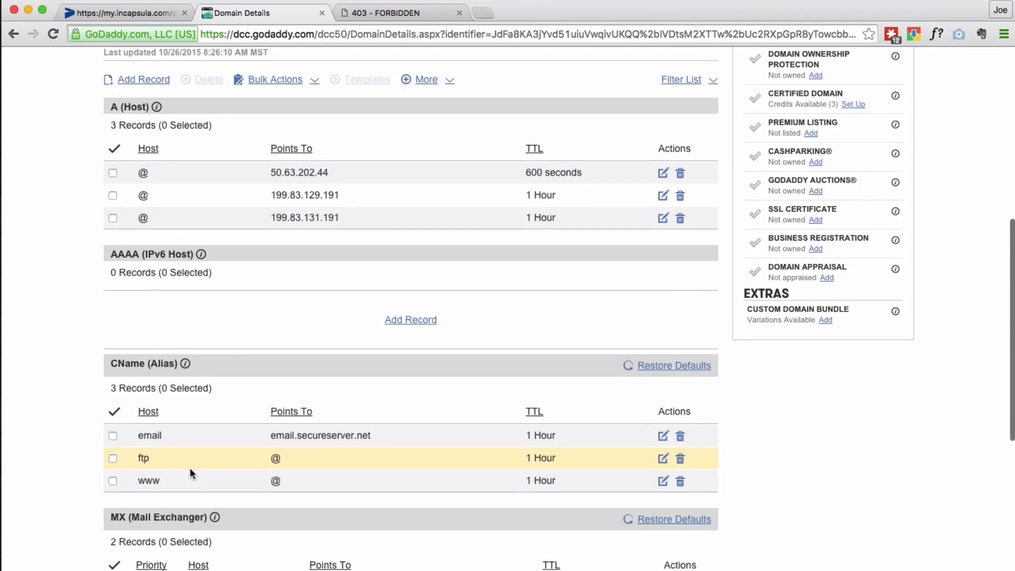
scroll(243, 476, down, 1)
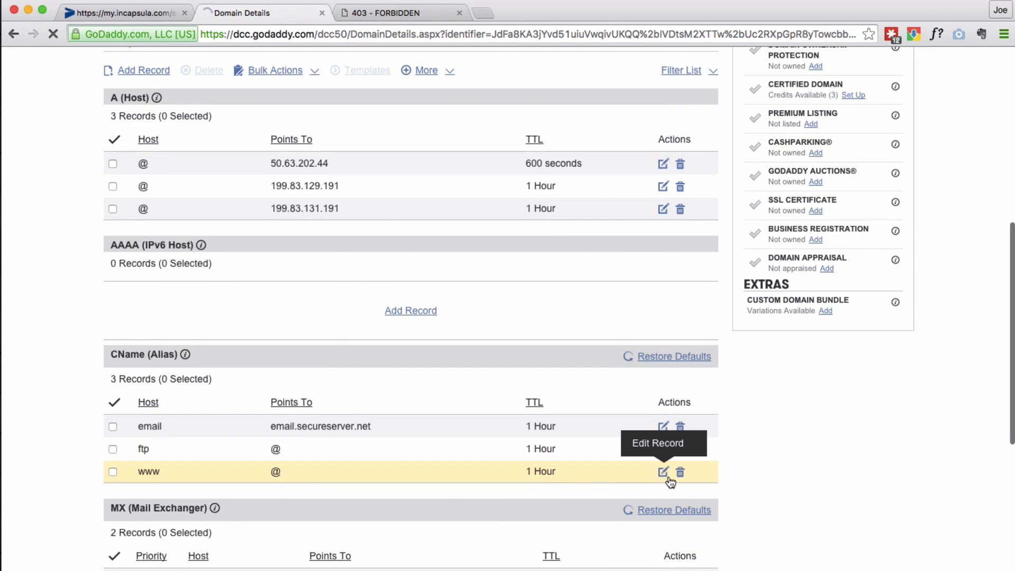
click(665, 473)
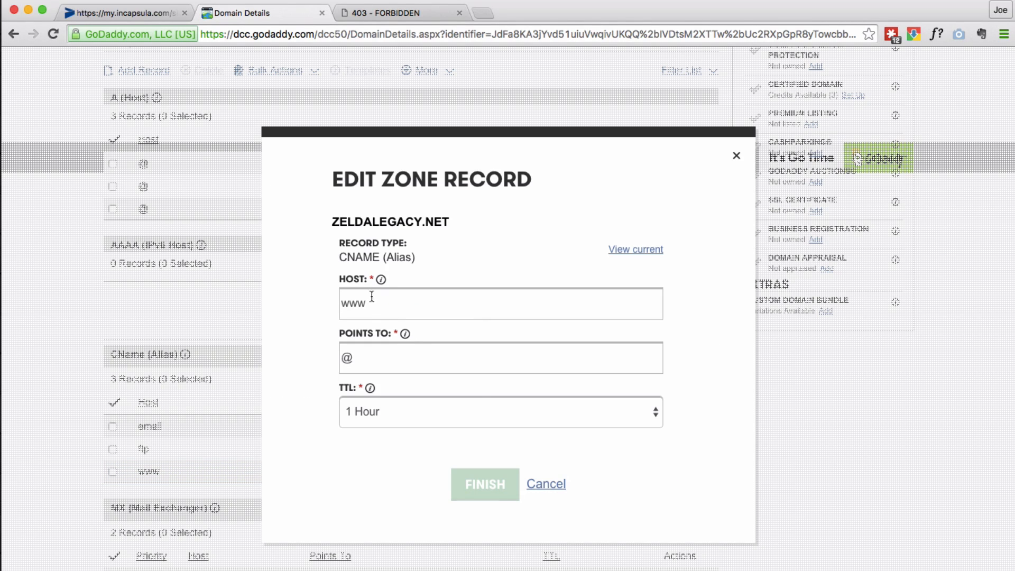
click(132, 13)
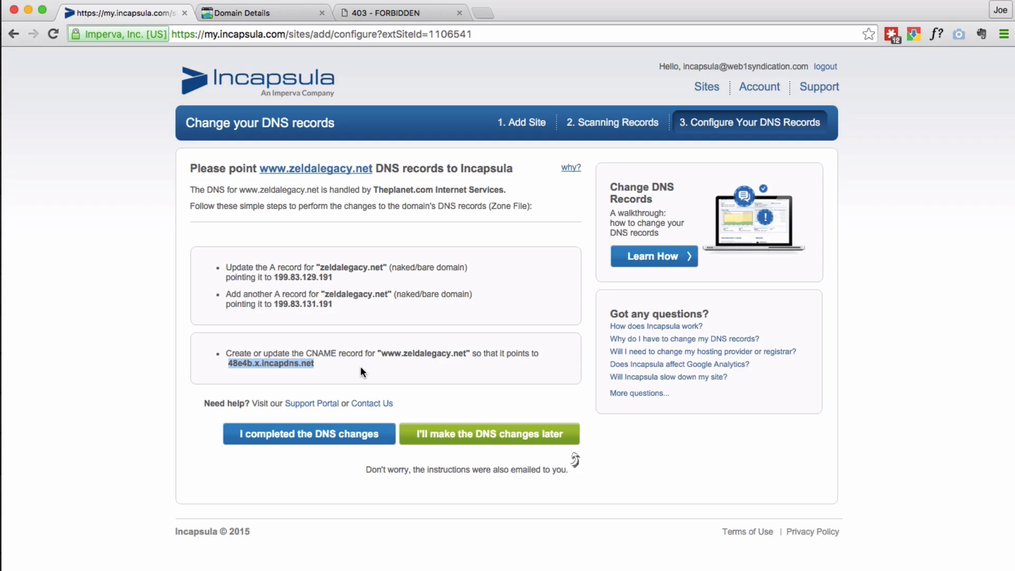
click(259, 13)
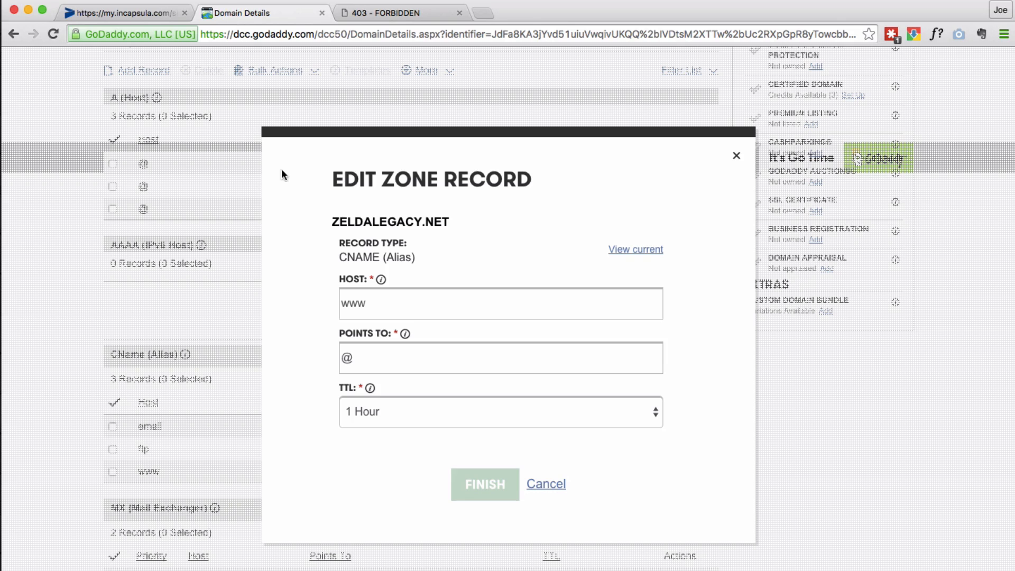
click(428, 297)
text(.)
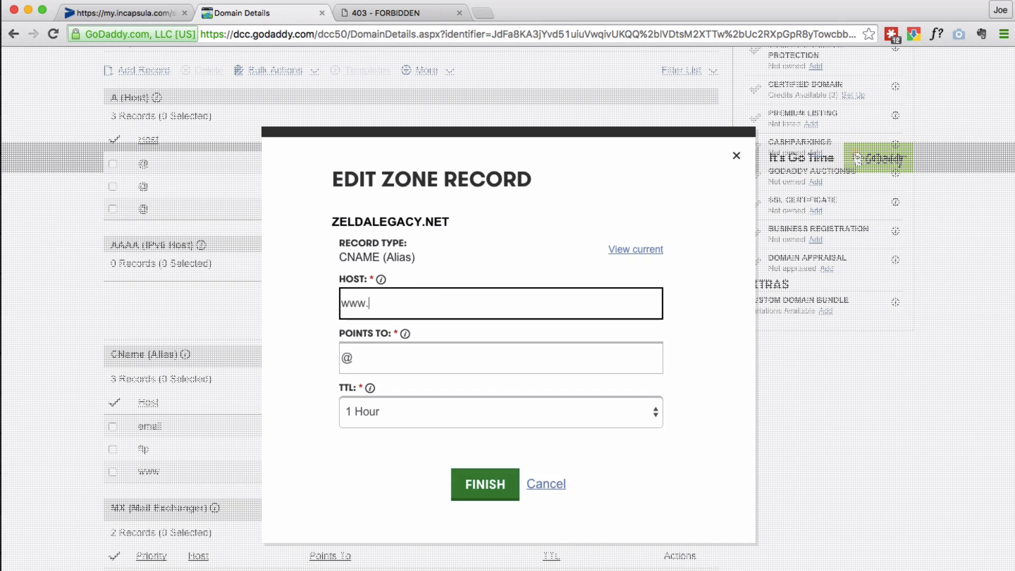
text(zelda)
click(135, 12)
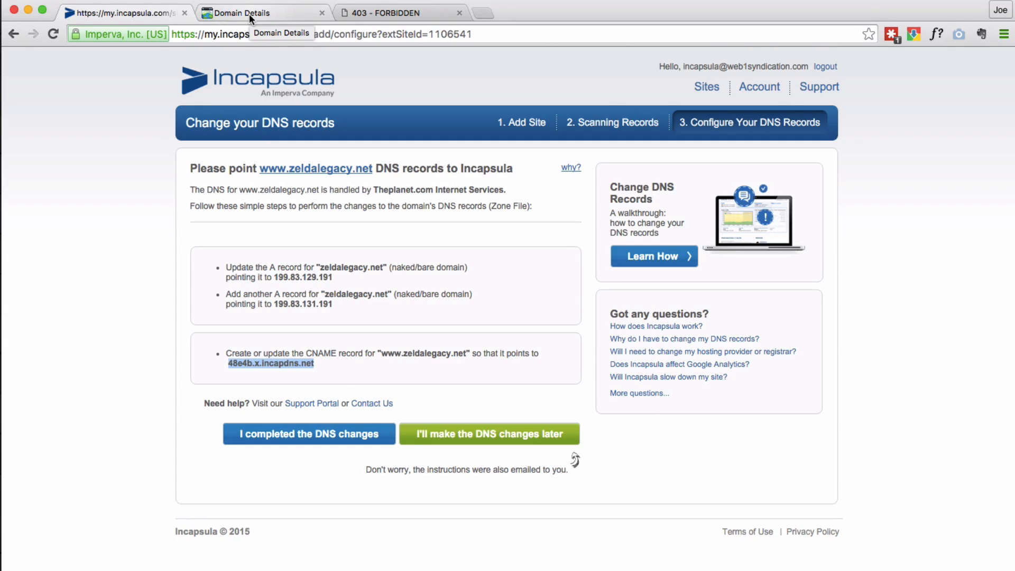
click(249, 13)
text(lega)
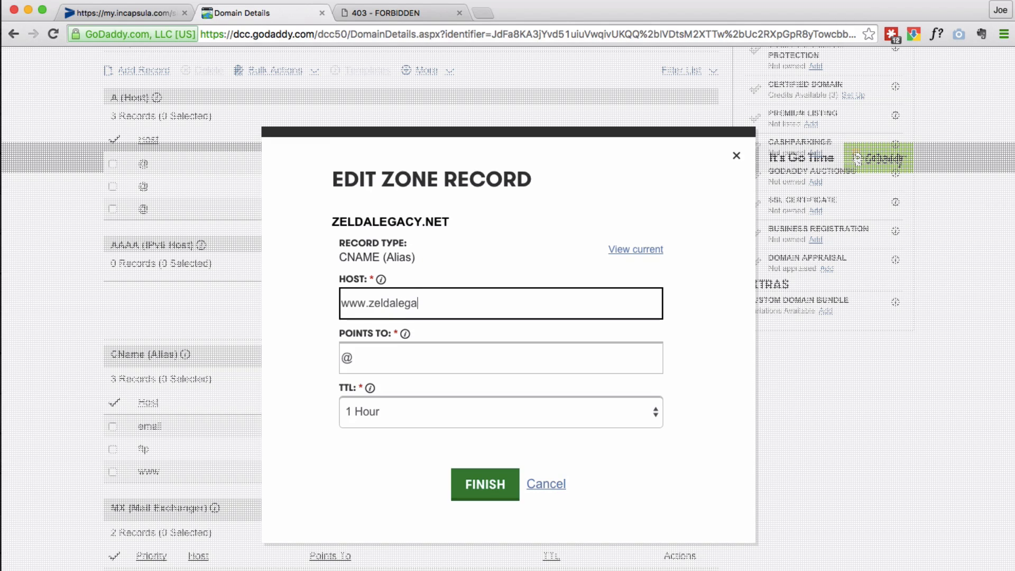
text(cy.net)
key(Tab)
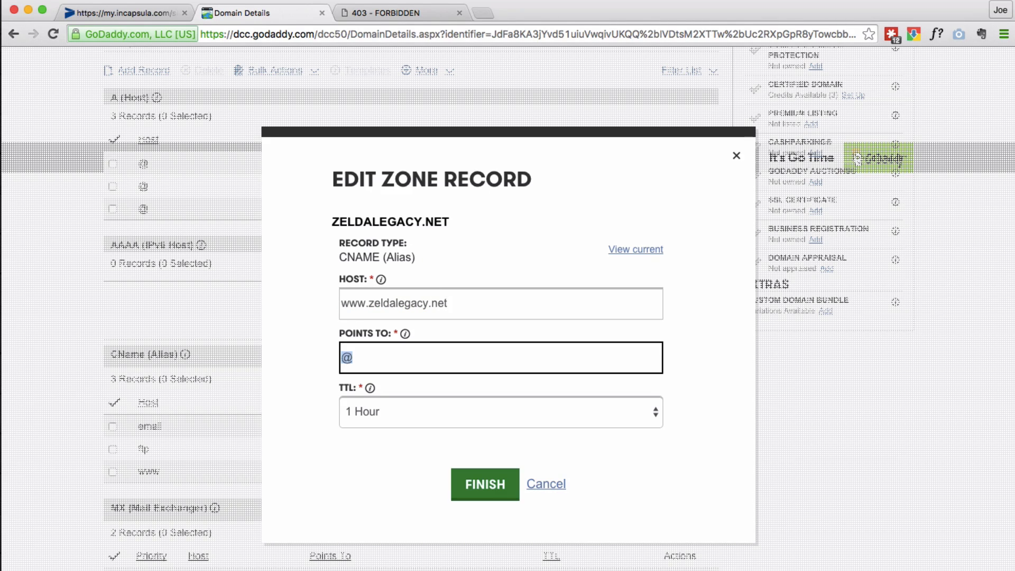
text(48e4b.x.incapdns.net)
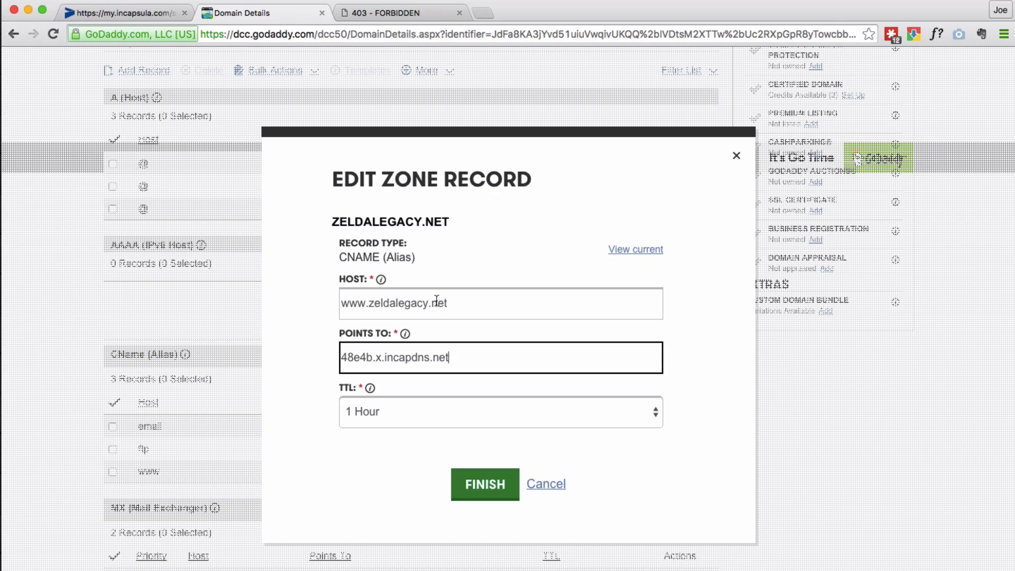
- Apply the edit, save the zone file, and confirm in Incapsula that the DNS changes are complete
click(487, 485)
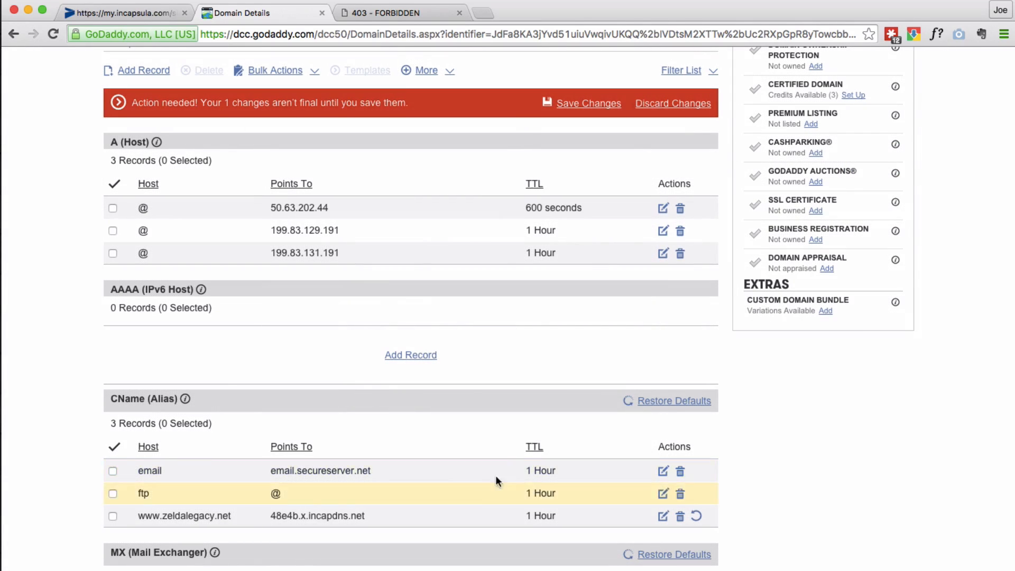
click(606, 105)
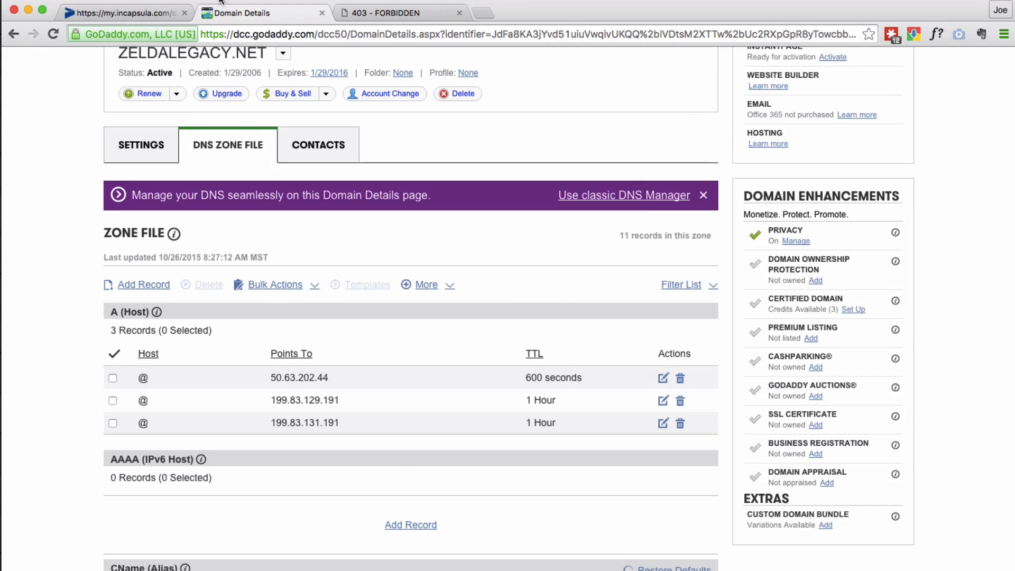
click(138, 15)
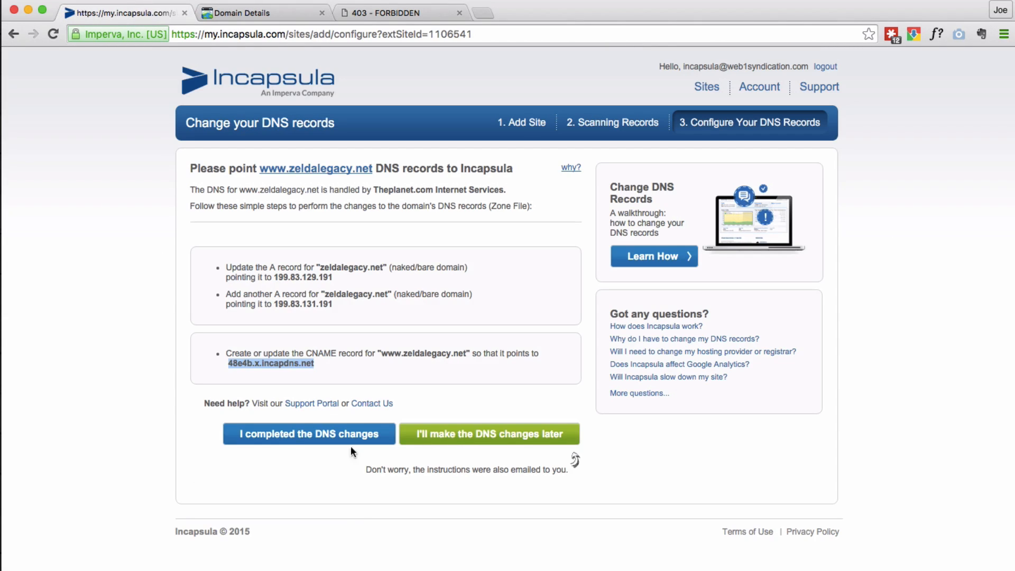
click(293, 441)
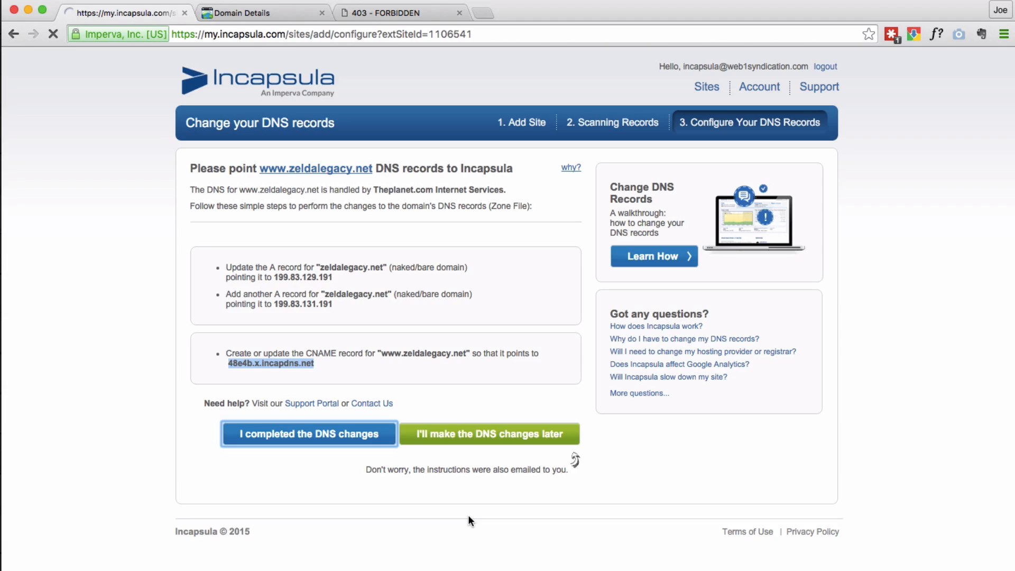